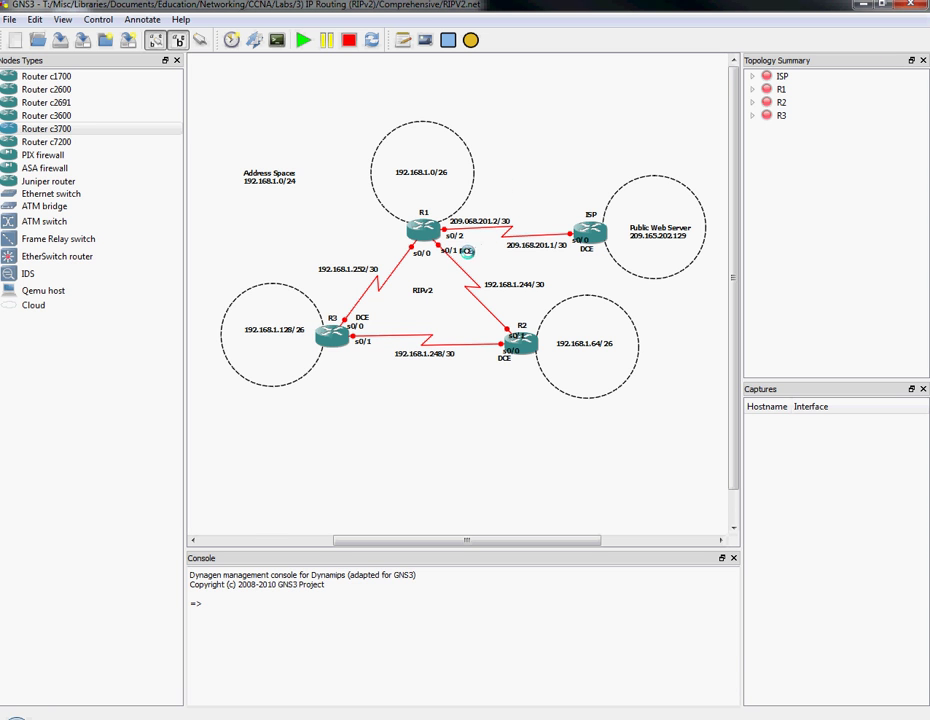
Inspect the DCE, 192.168.1.244/30 link and RIPv2 annotation labels on the topology.
click(464, 251)
click(528, 271)
click(540, 285)
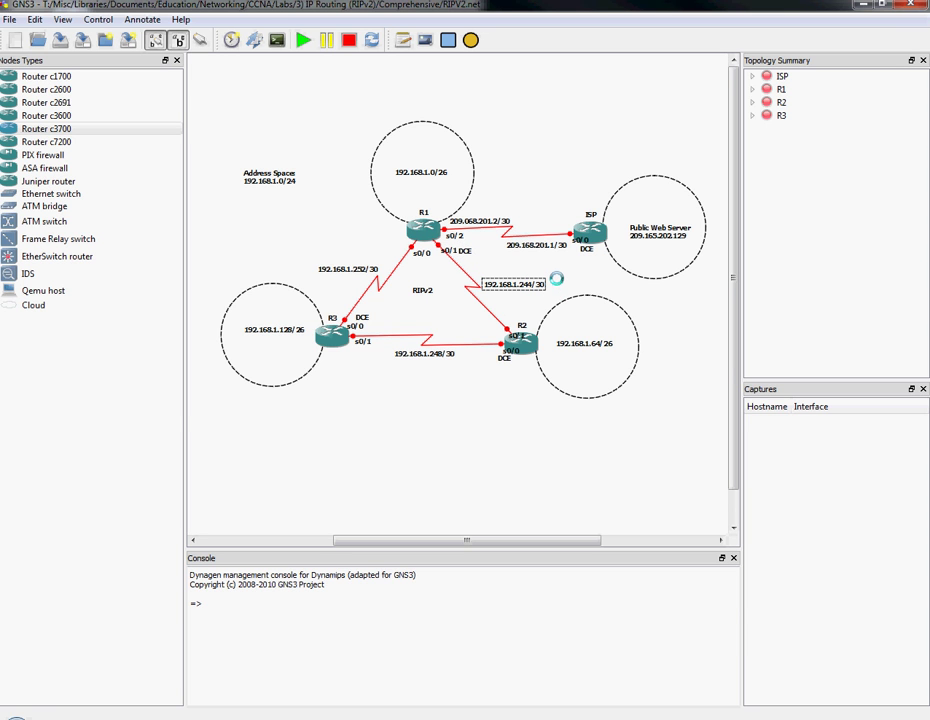
click(556, 279)
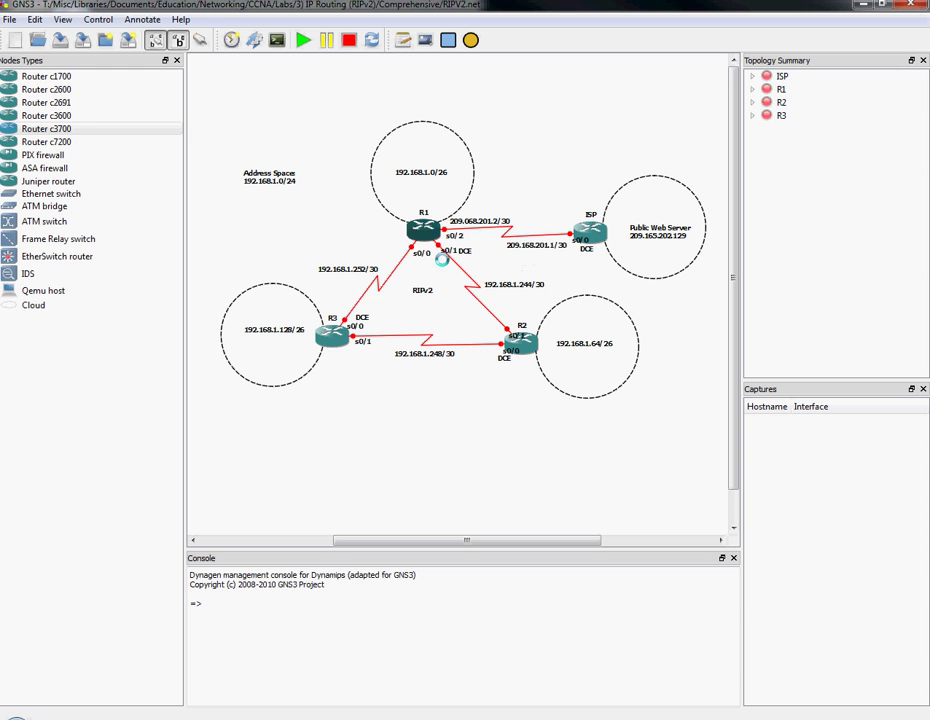
click(421, 290)
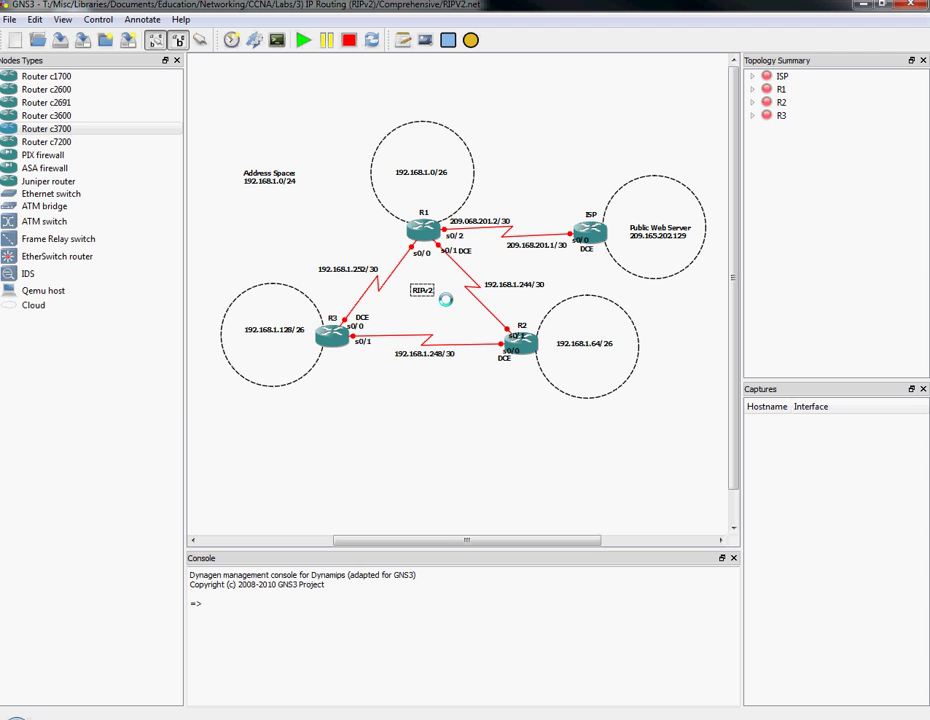
click(445, 299)
Inspect the 192.168.1.0/26, 192.168.1.64/26, 192.168.1.128/26 and Public Web Server 209.165.202.129 labels.
click(418, 172)
click(568, 343)
click(266, 330)
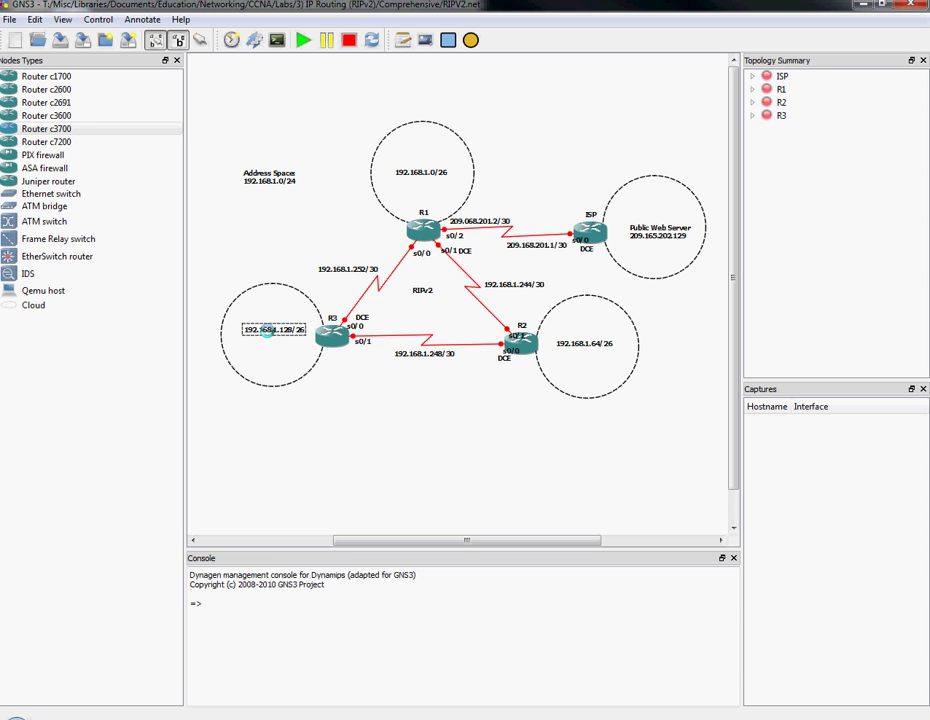
click(643, 302)
click(647, 238)
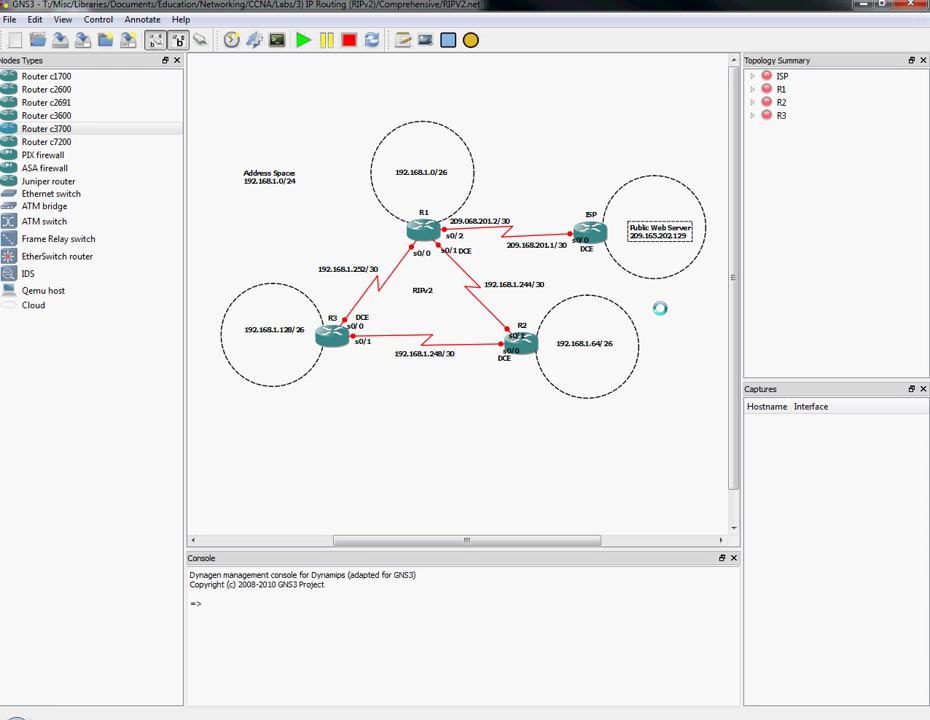
click(669, 394)
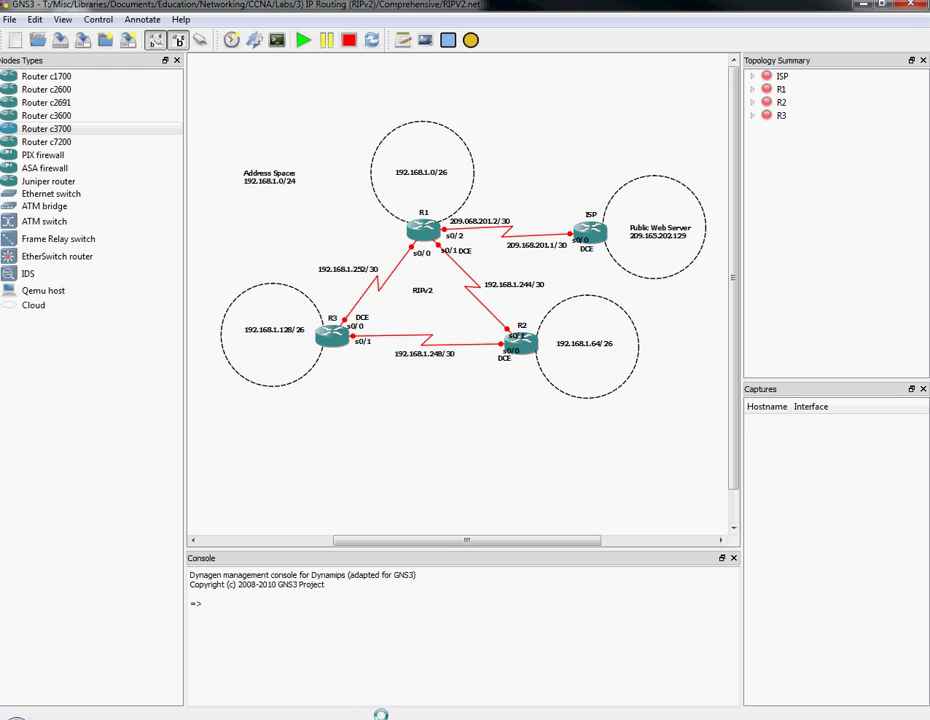
mouse_move(335, 716)
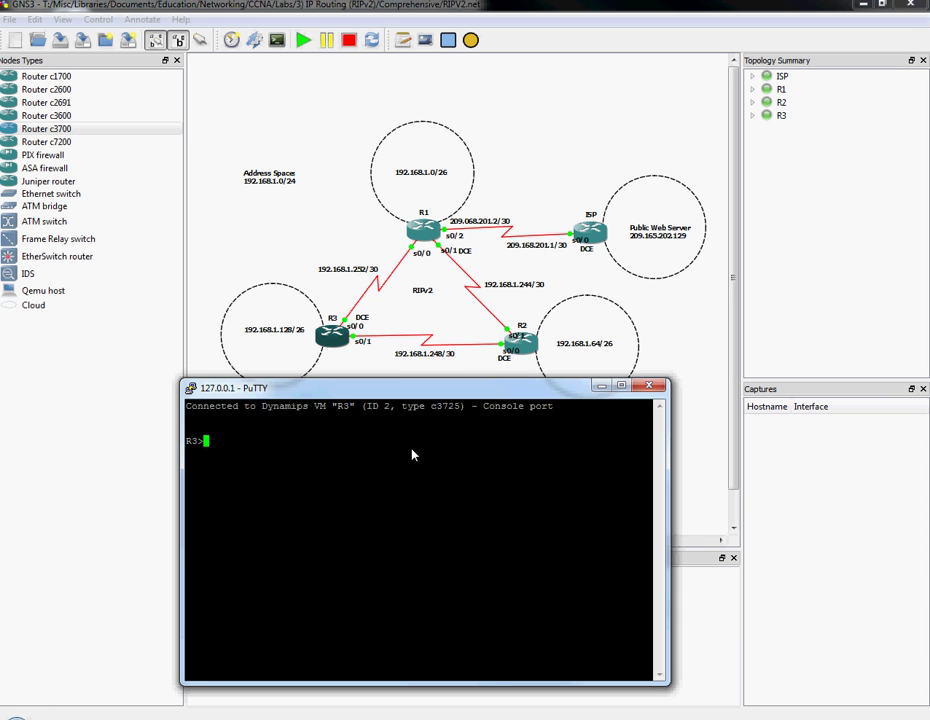
text(ena)
key(Return)
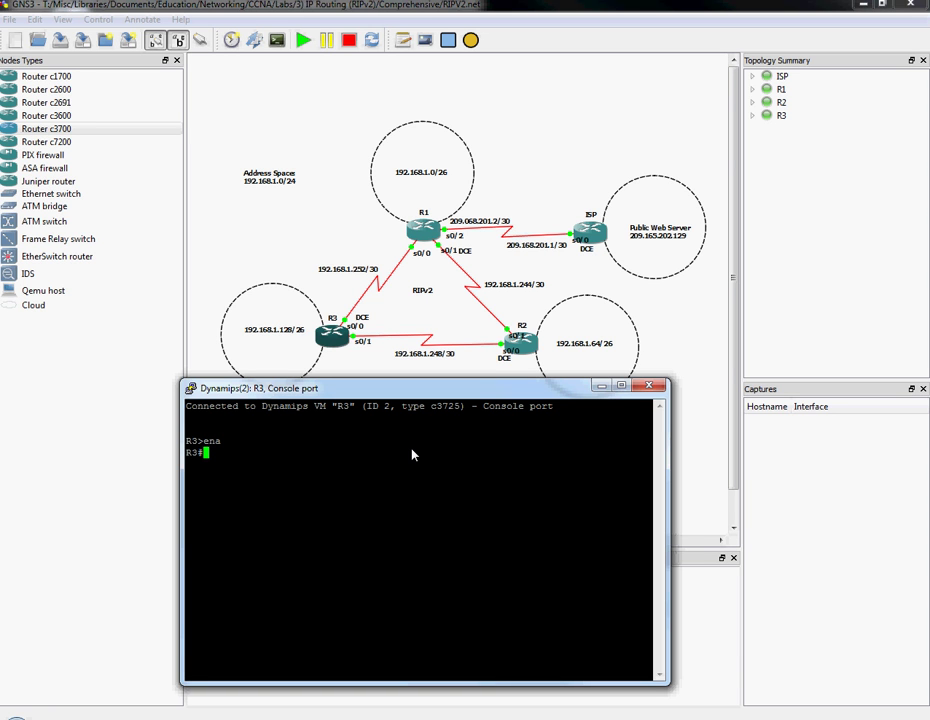
text(conf t)
key(Return)
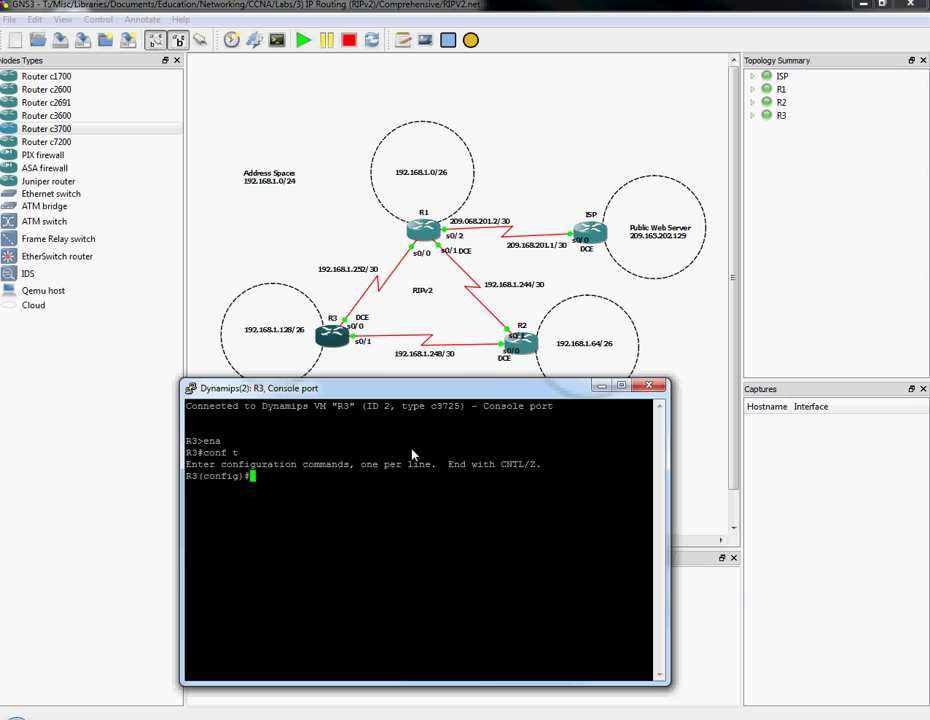
text(enable secret cisco)
key(Return)
key(Return)
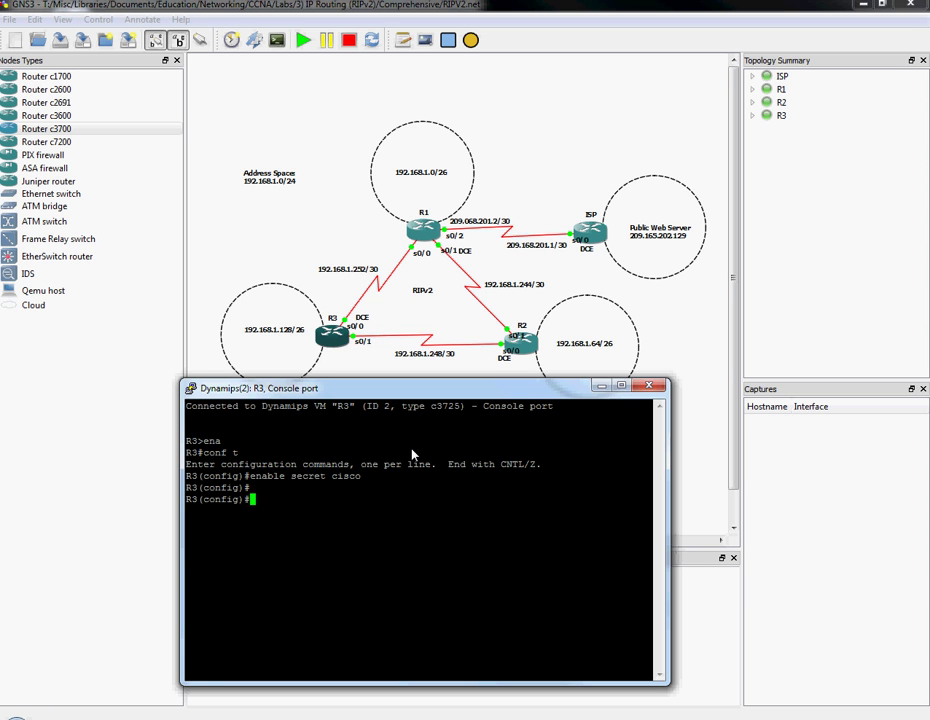
Create the MOTD banner 'Authorised Access Only' framed by rows of asterisks, delimited by @.
text(banner motd @)
key(Return)
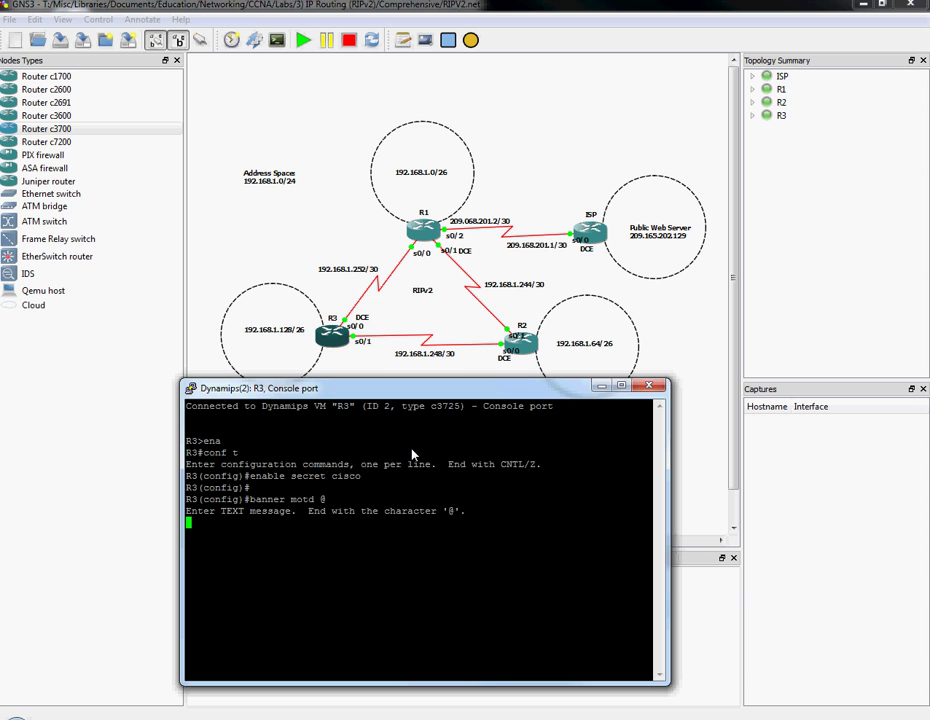
text(*****)
text(*)
key(Return)
text(Authoris)
text(ed )
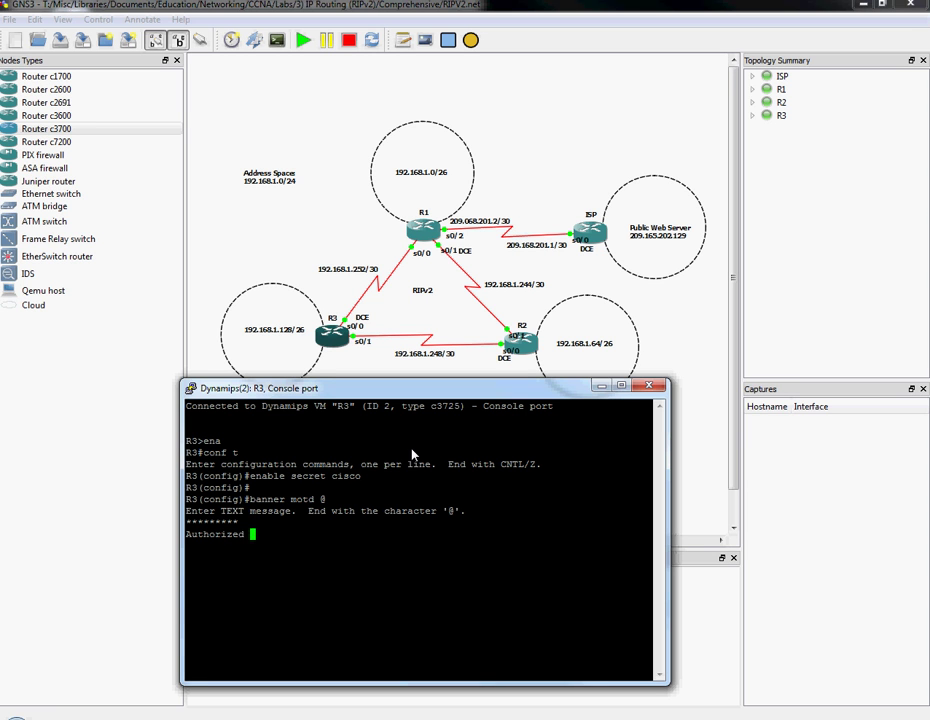
text(Access Only)
key(Return)
text(********@)
key(Return)
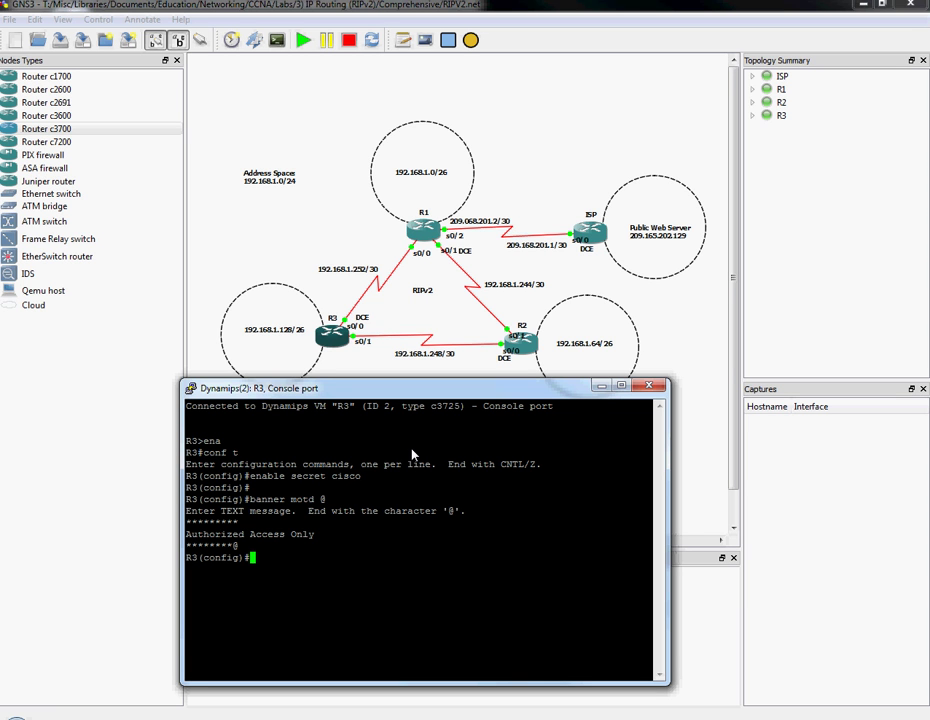
Turn on service password-encryption on R3.
text(line vty 0 4)
key(Return)
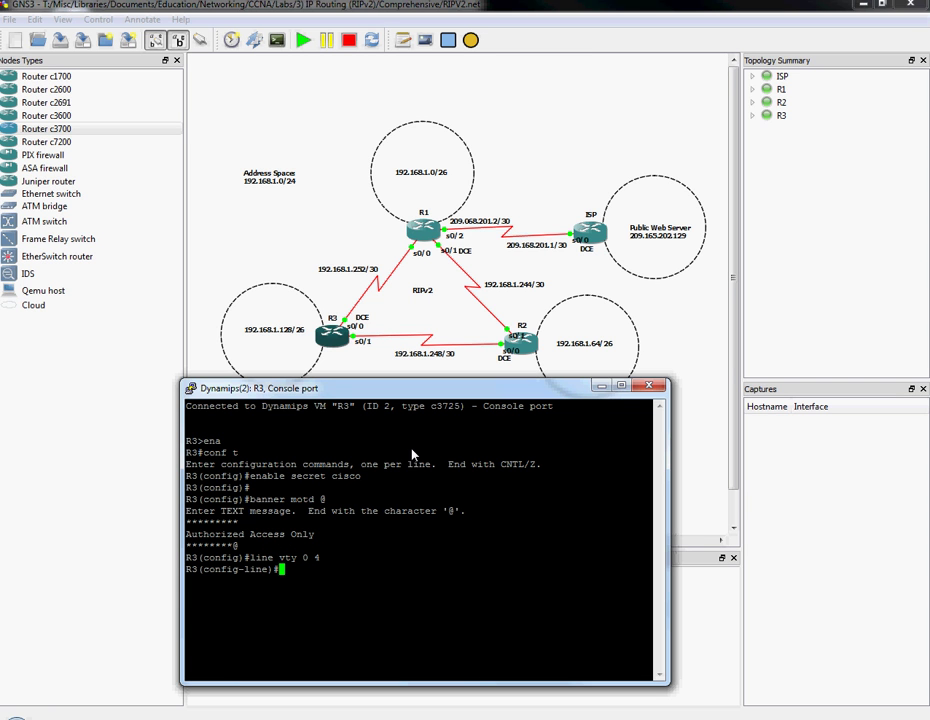
text(exit)
key(Return)
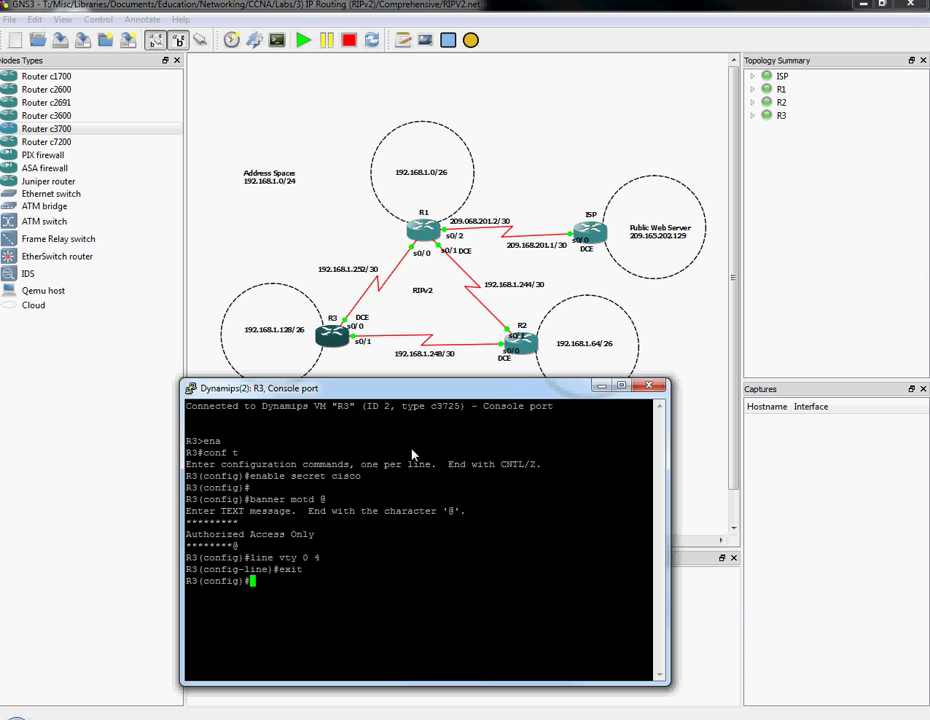
text(service pass)
key(Tab)
key(Return)
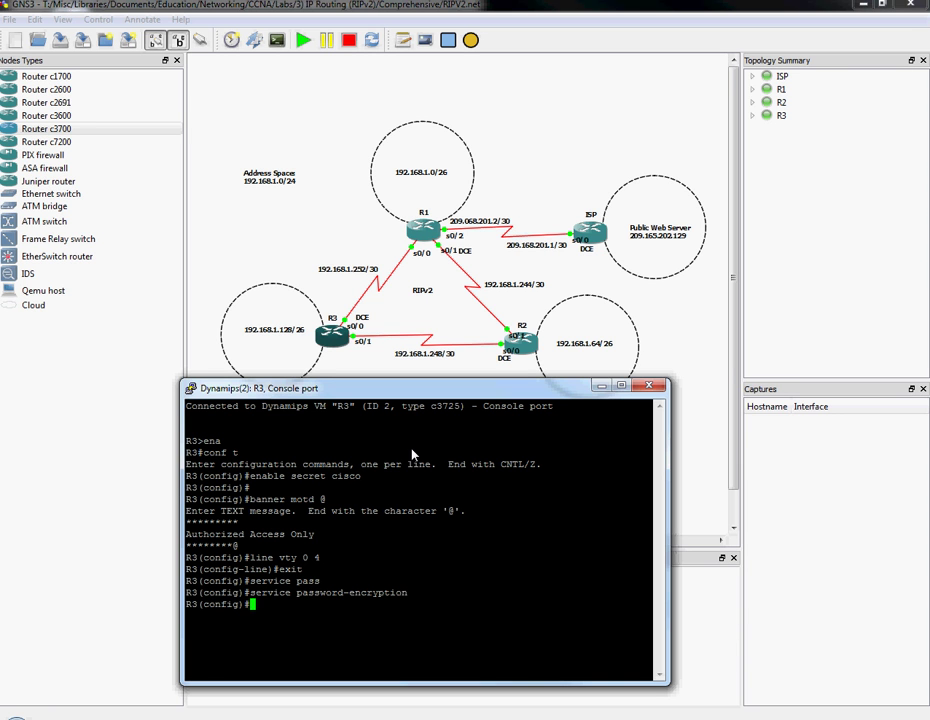
key(Return)
text(line vty )
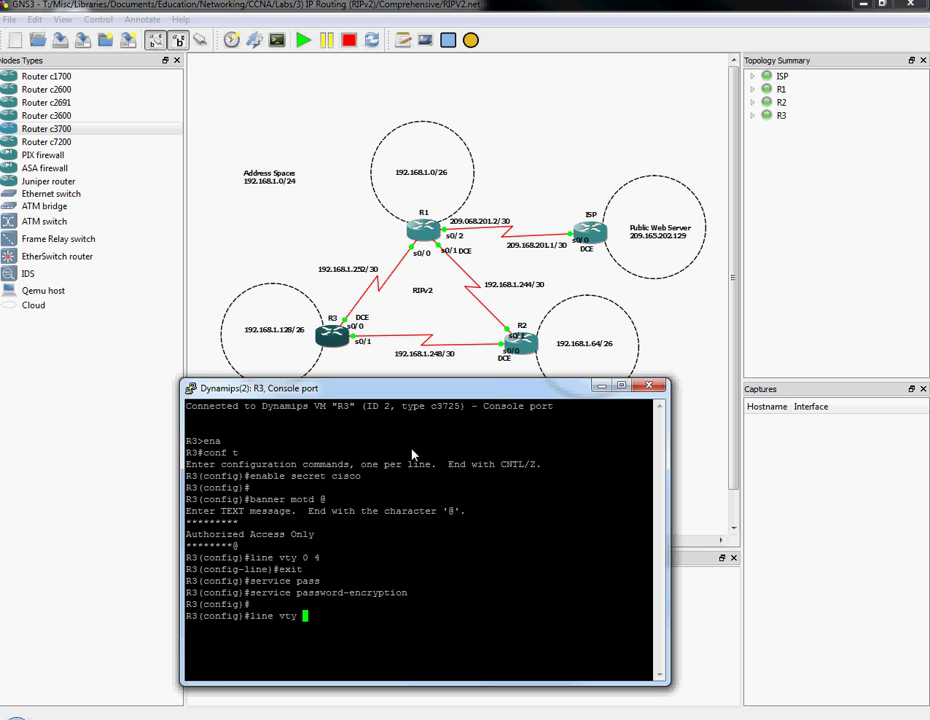
text(0 4)
key(Return)
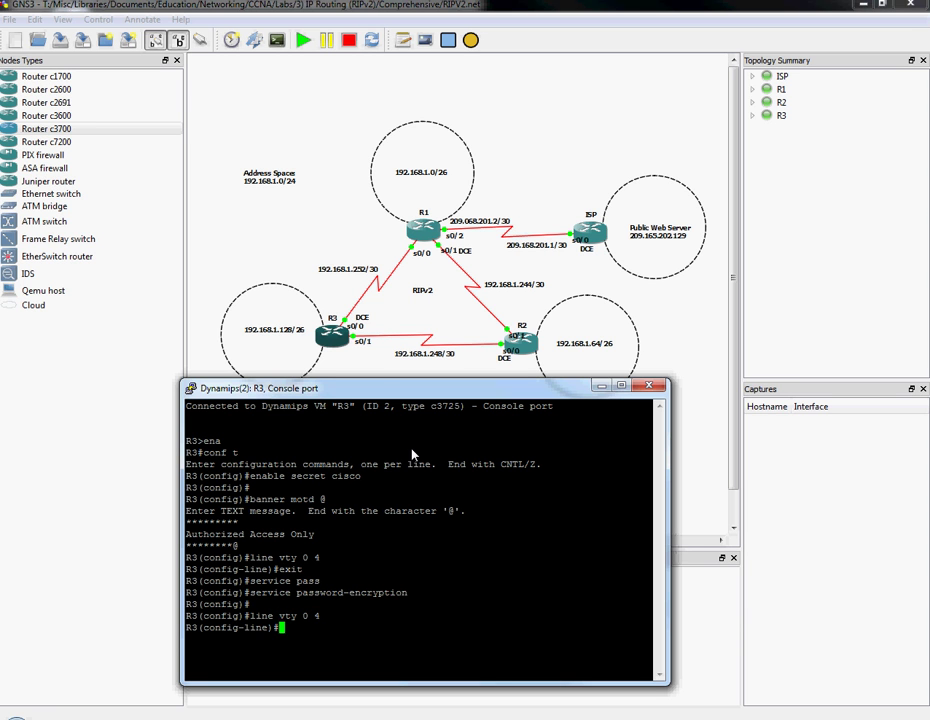
text(password cisco)
key(Return)
text(login)
key(Return)
key(Return)
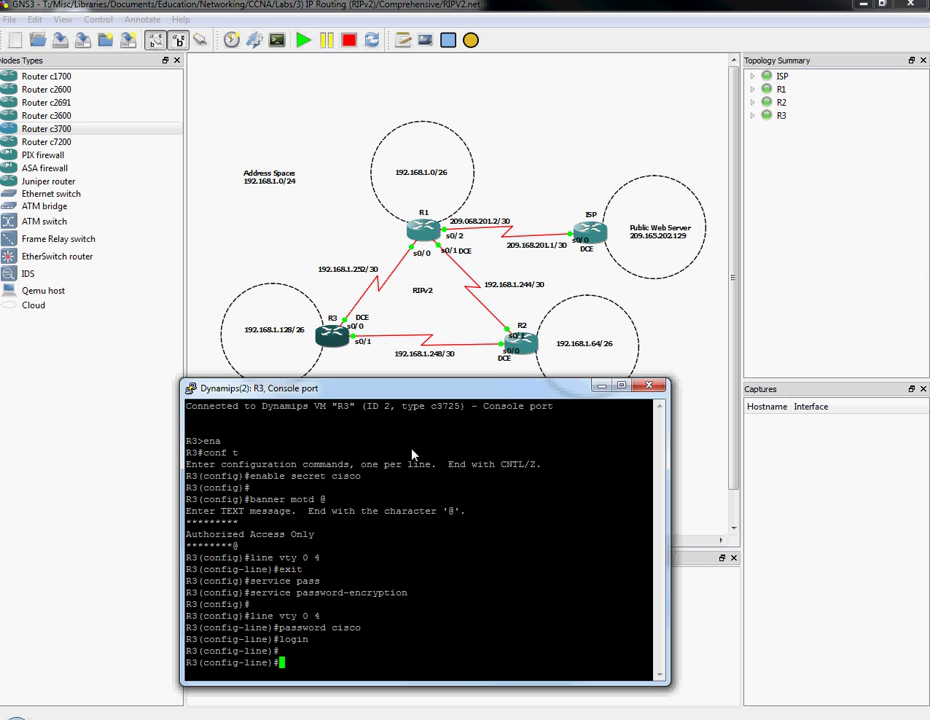
text(exit)
key(Return)
key(Return)
key(Return)
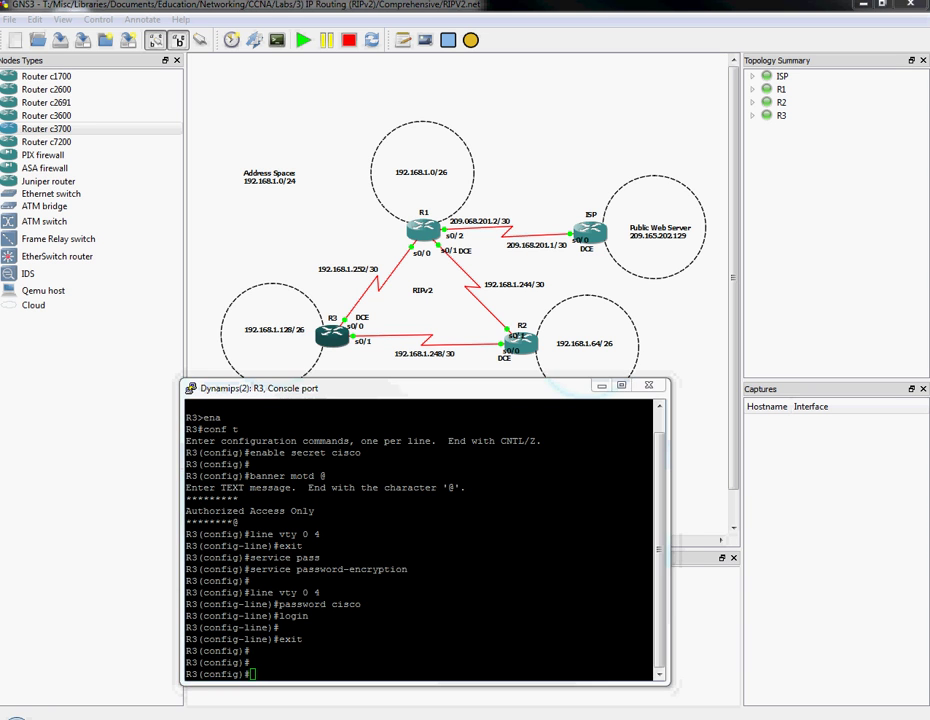
Disable IP domain lookup on R3 with no ip domain-lookup.
text(no ip dom)
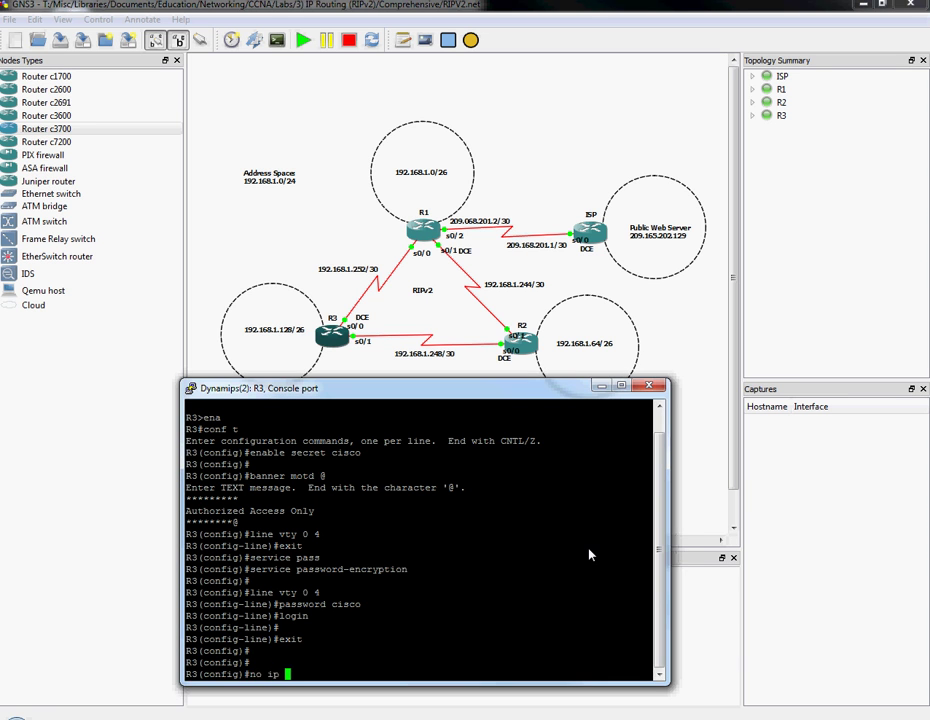
key(Tab)
text(?-loo)
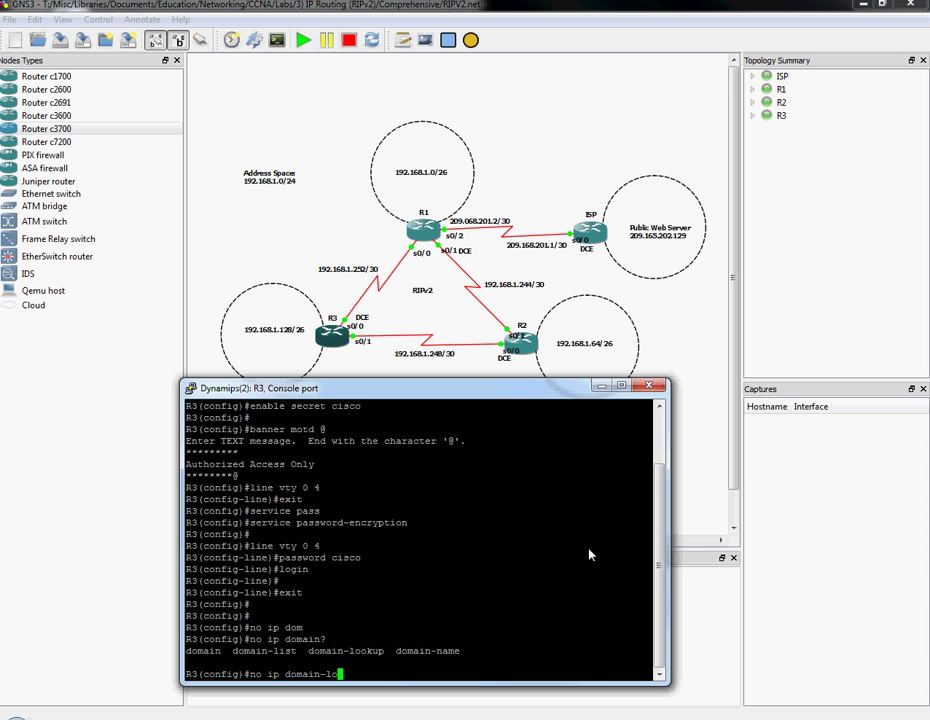
key(Tab)
key(Return)
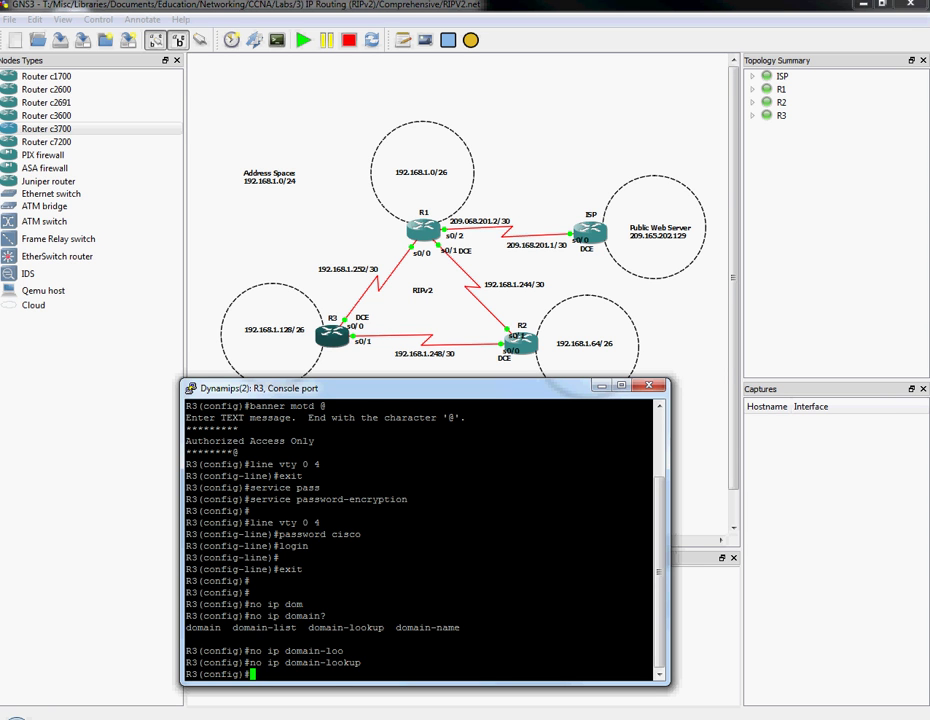
key(alt+Tab)
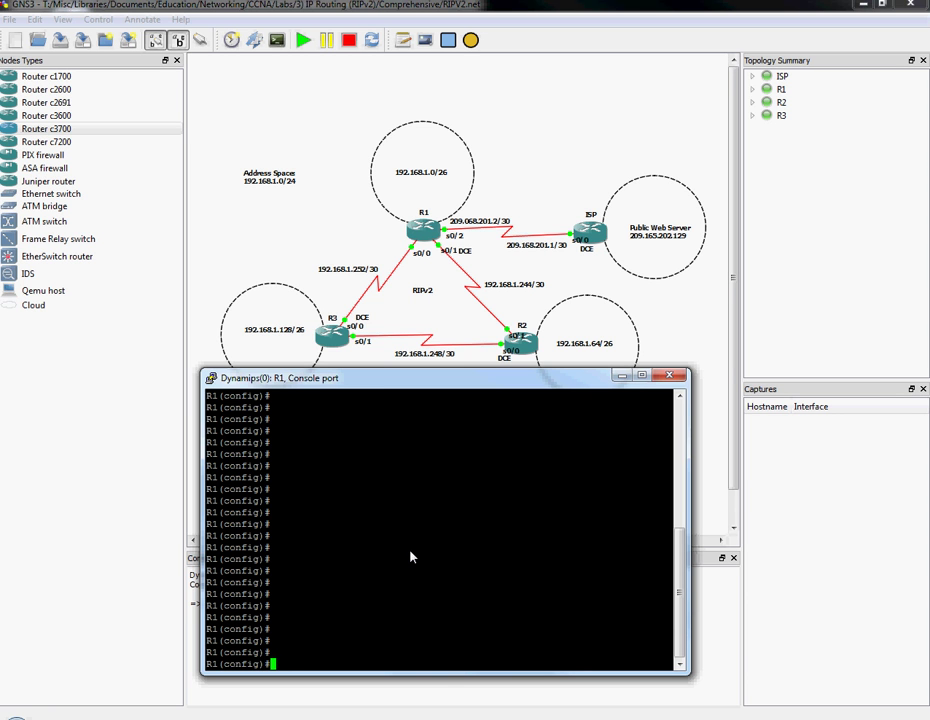
Give R1's Loopback0 192.168.1.1 255.255.255.192, enable it, then enter interface s0/0.
text(int l0)
key(Return)
text(ip ad)
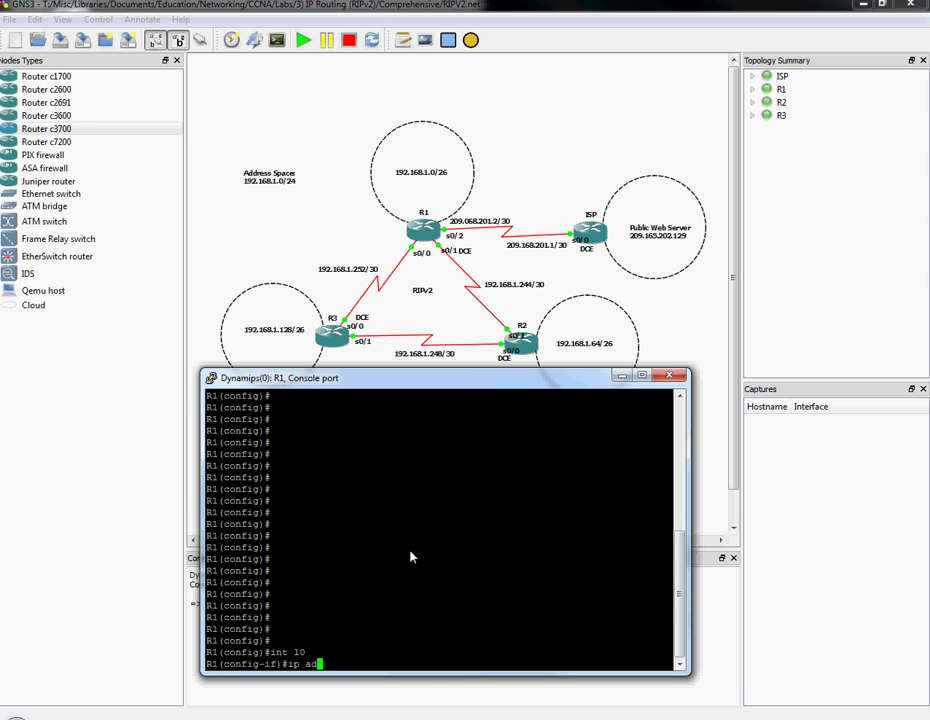
text(d 192.1)
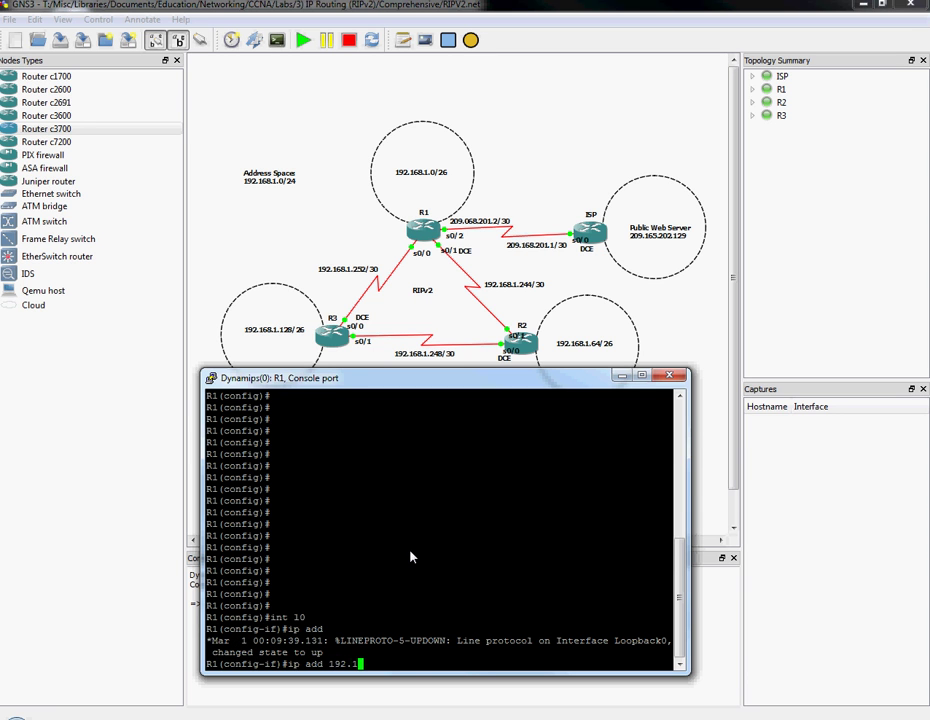
text(68.1.1 255.255.255.192)
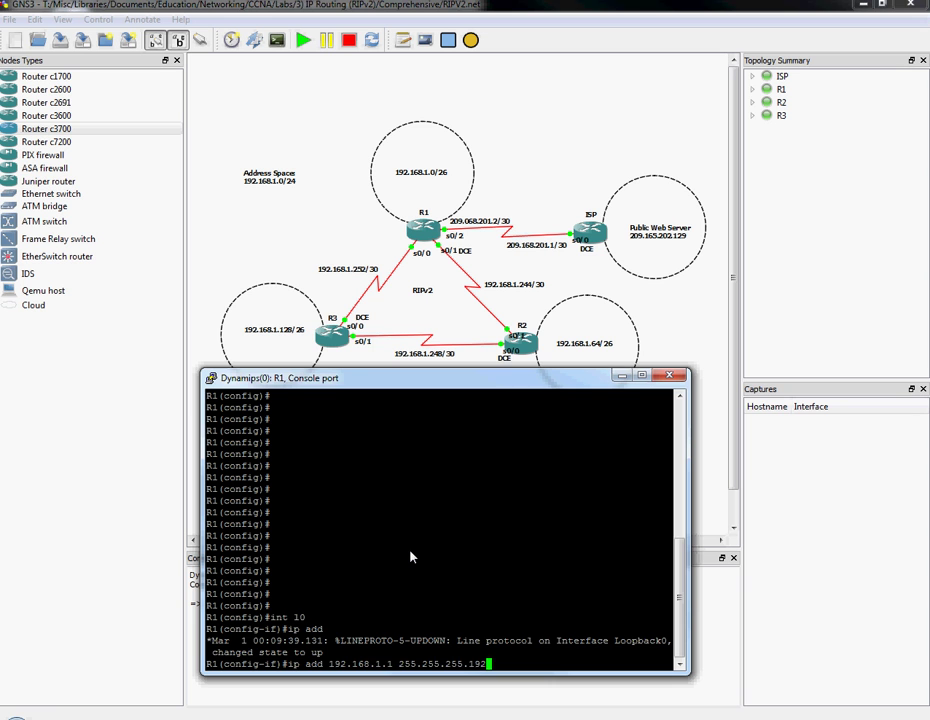
key(Return)
text(no shut)
key(Return)
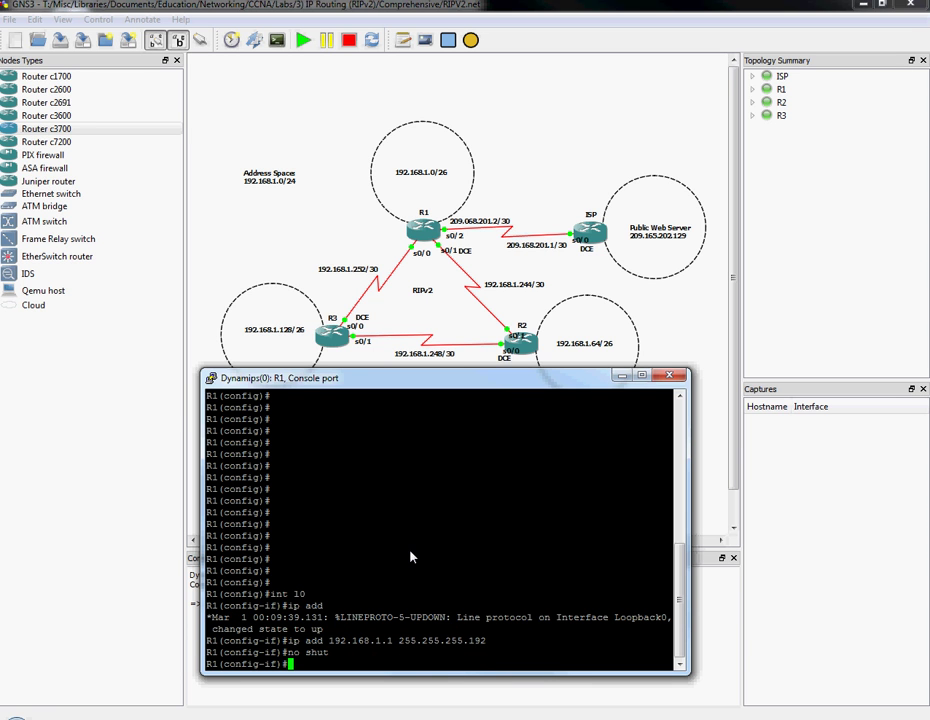
key(Return)
key(Return)
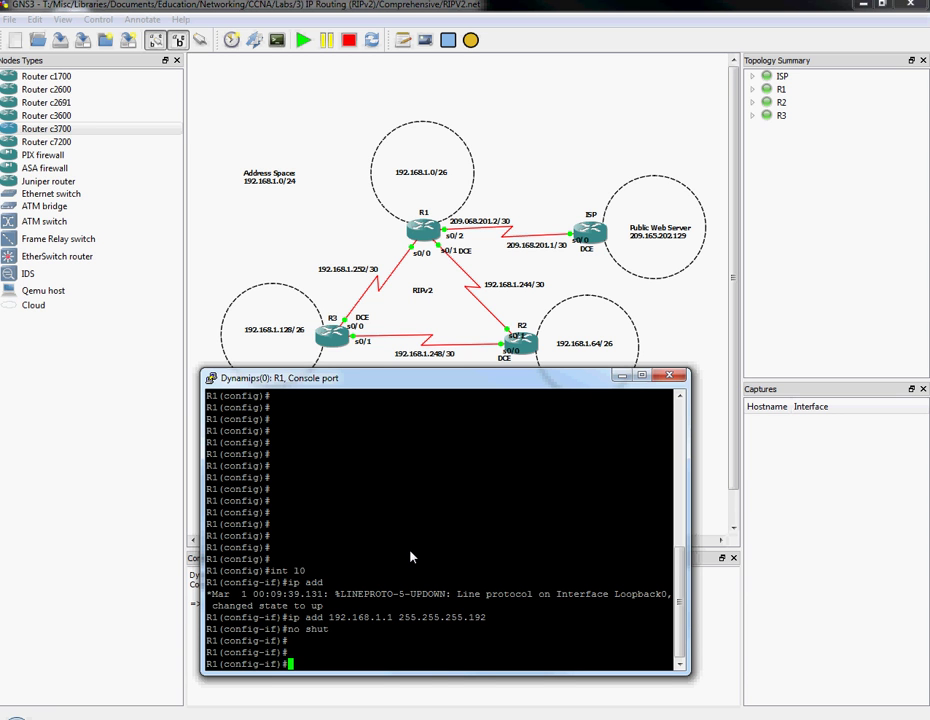
text(int s0/0)
key(Return)
key(Return)
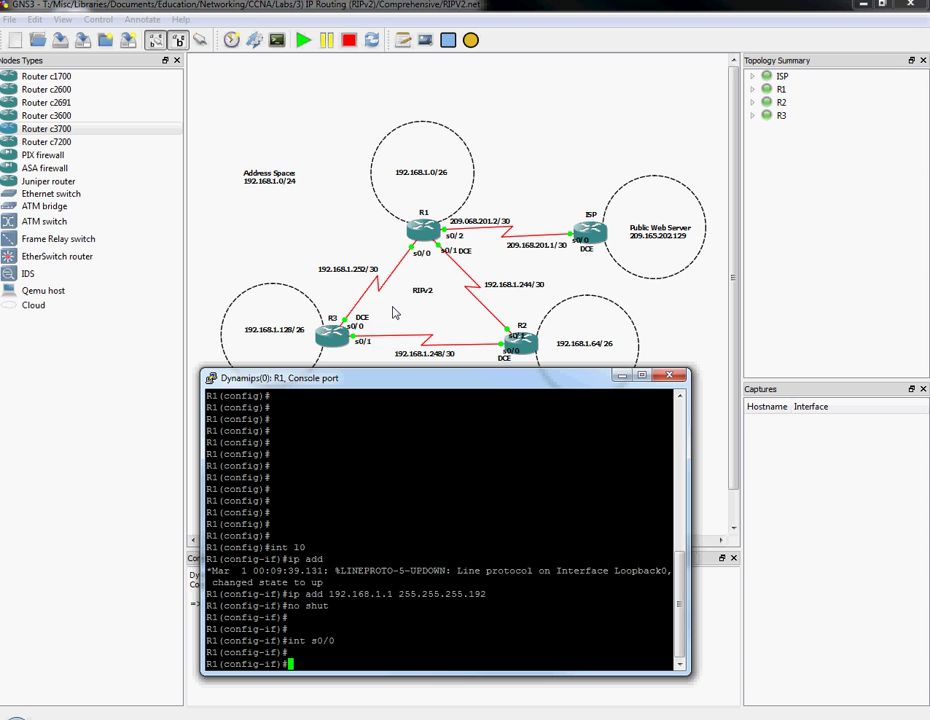
Address R1's s0/0 as 192.168.1.254 255.255.255.252 and enable it.
text(ip add 192.168.1.254 255.25)
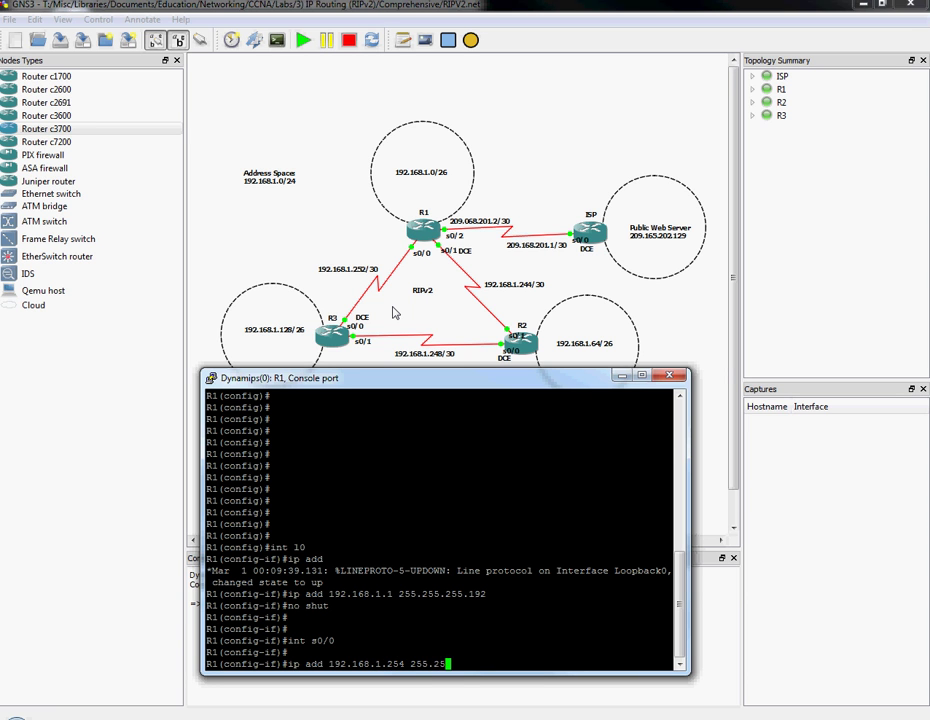
text(5.255.252)
key(Return)
text(no shut)
key(Return)
key(Return)
key(Return)
key(Return)
text(exi)
key(BackSpace)
key(BackSpace)
key(BackSpace)
key(Return)
key(Return)
key(Return)
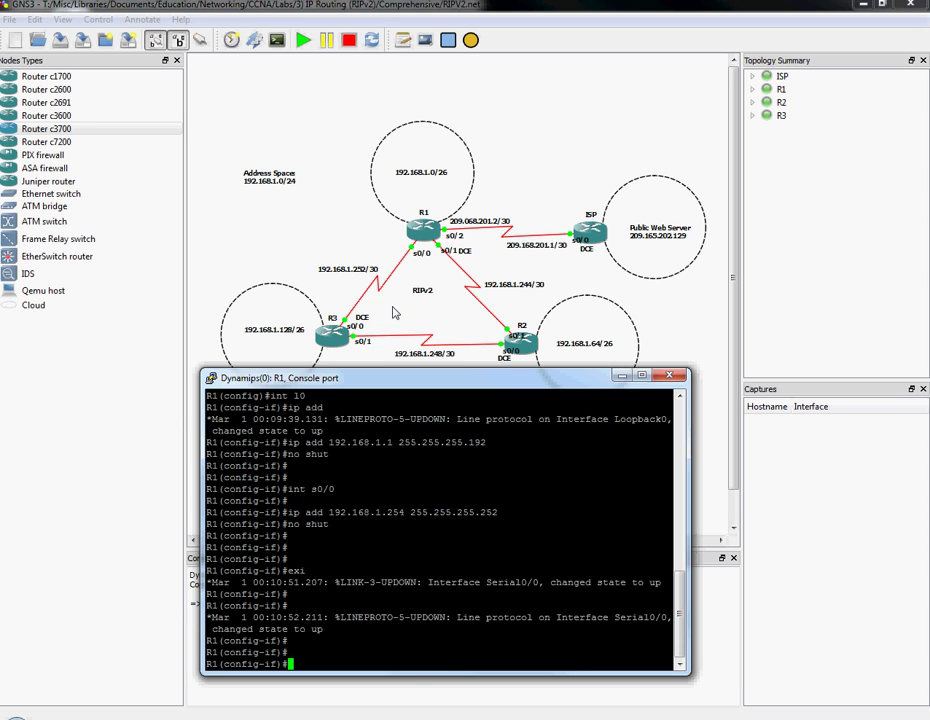
text(ip add)
key(BackSpace)
key(BackSpace)
key(BackSpace)
key(BackSpace)
key(BackSpace)
key(BackSpace)
Address R1's s0/1 as 192.168.1.245 255.255.255.252.
text(int s0/1)
key(Return)
key(Return)
text(ip add 192.16)
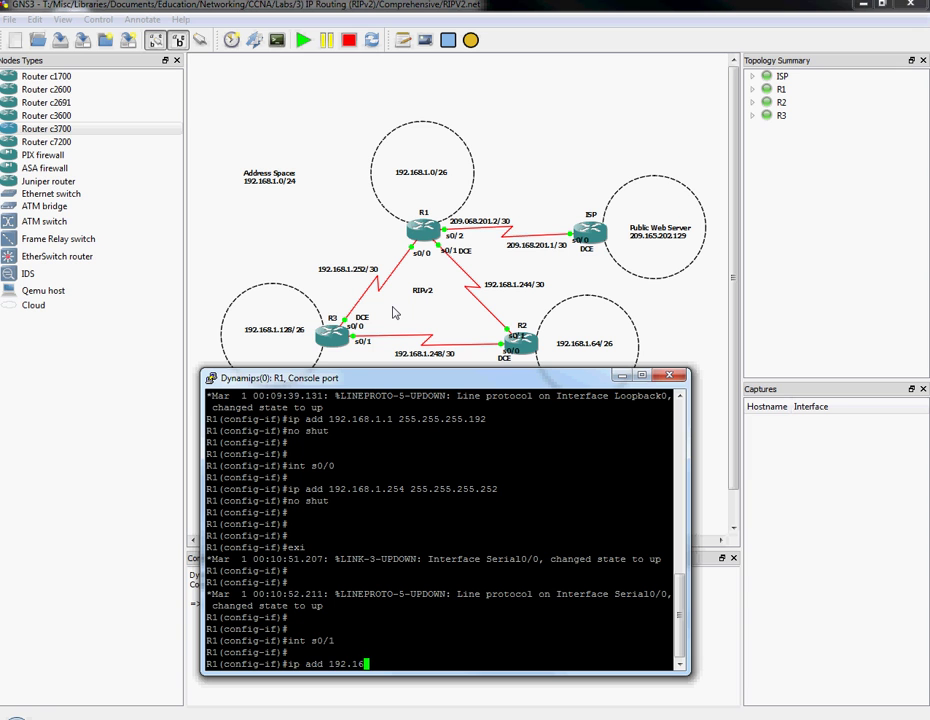
text(8.1.244)
key(BackSpace)
text(5)
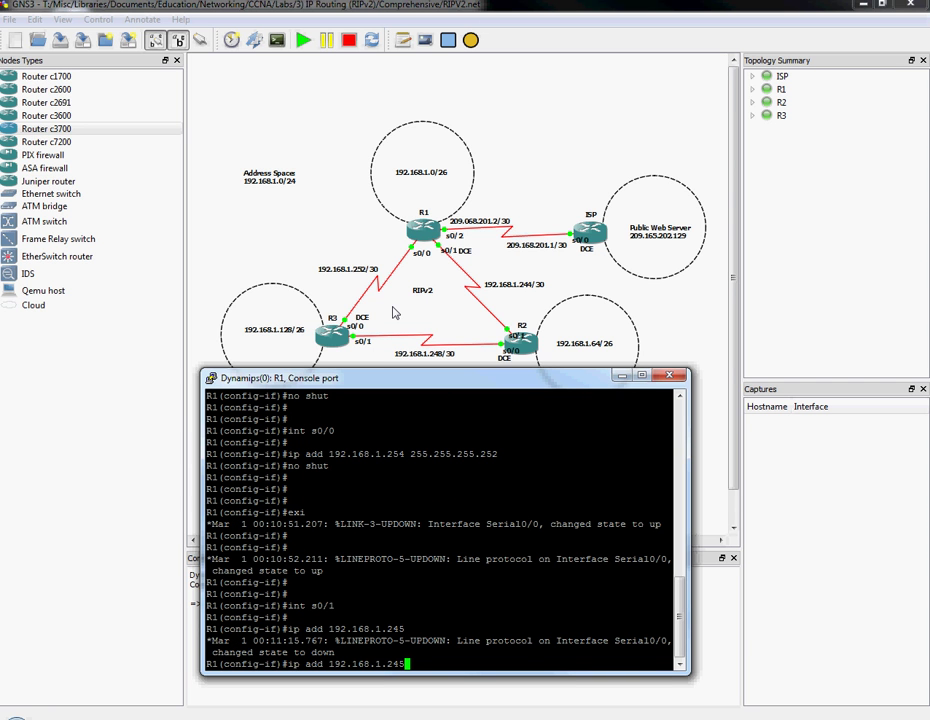
text(255.255.255.252)
key(Return)
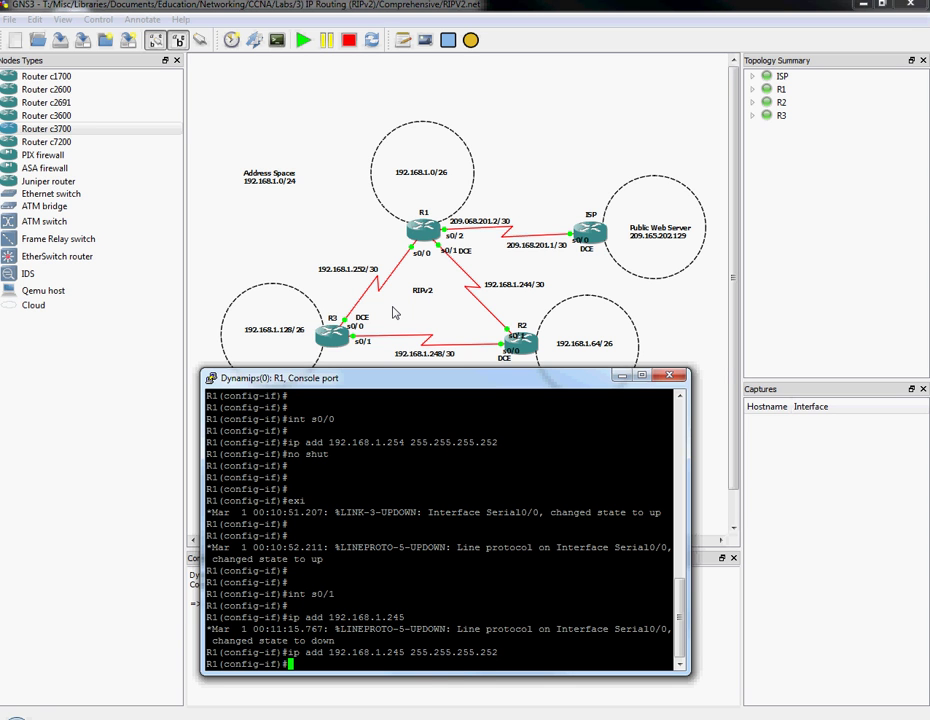
Set s0/1's clock rate to 64000 and bring the interface up.
text(clock rate 9600)
key(BackSpace)
key(BackSpace)
key(BackSpace)
key(BackSpace)
text(?)
text(64000)
key(Return)
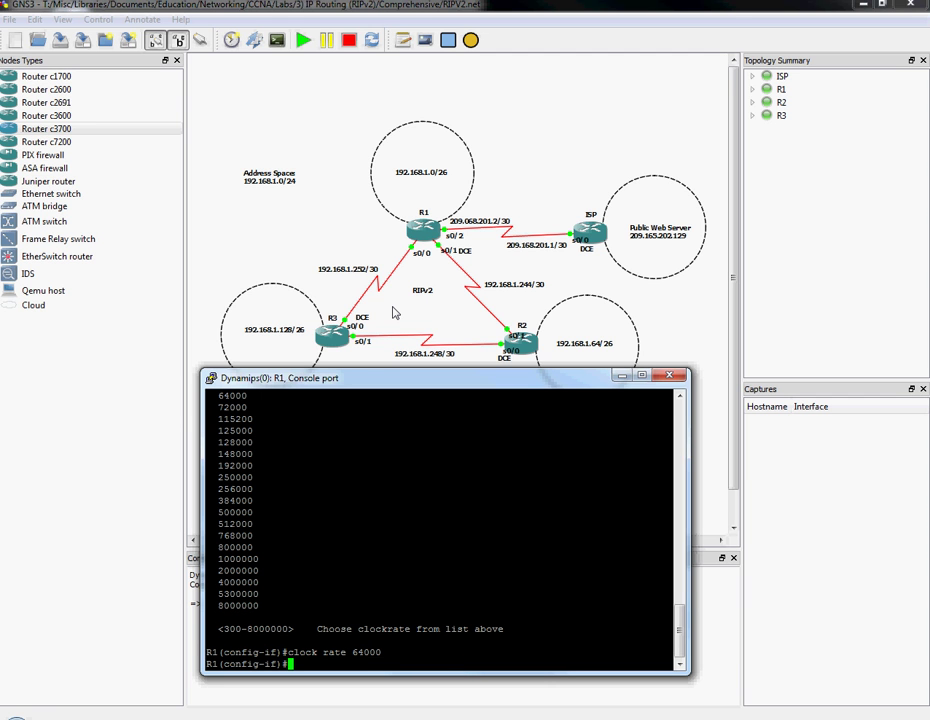
text(no shut)
key(Return)
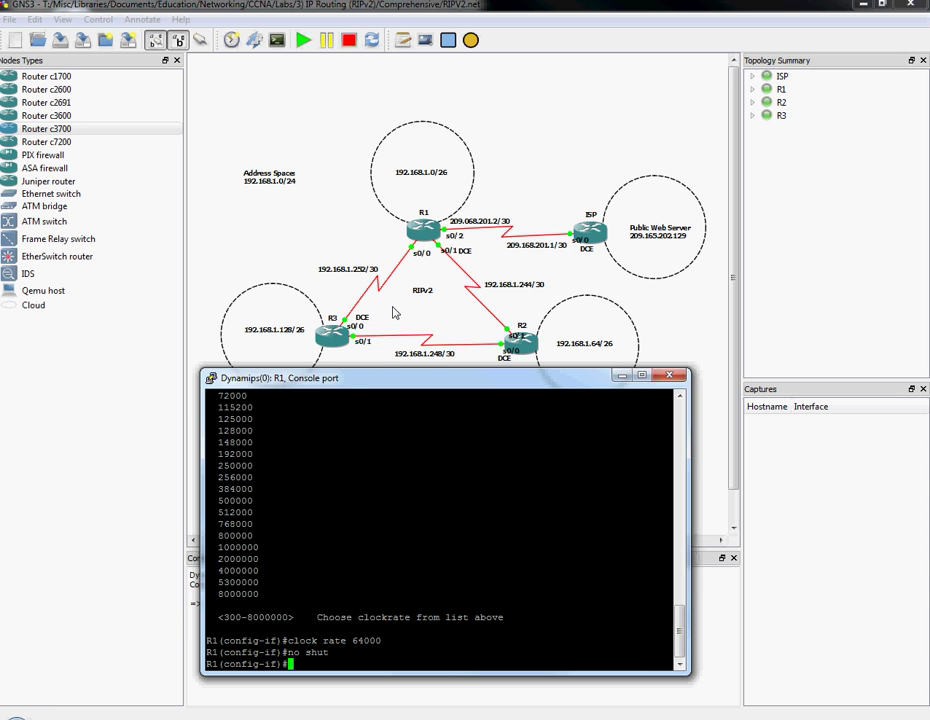
key(Return)
key(Return)
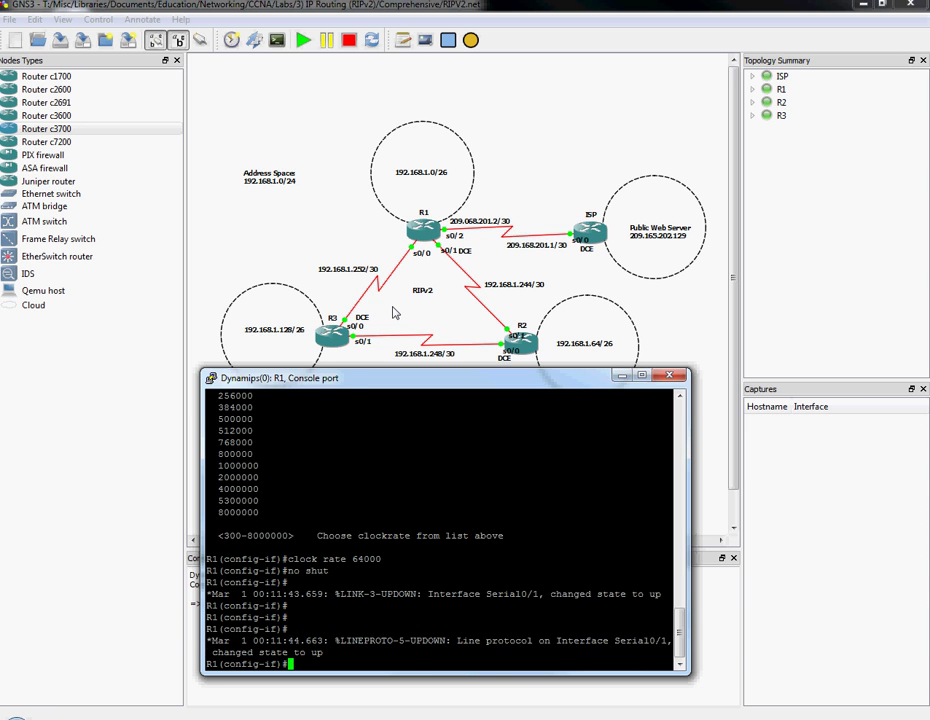
key(Return)
key(Return)
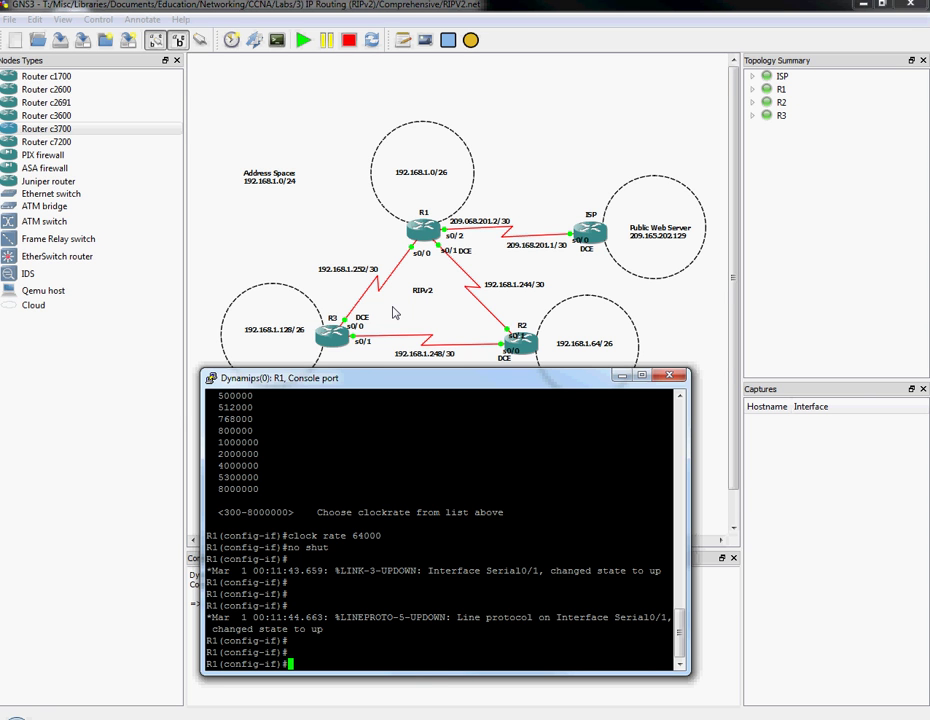
Configure R1's s0/2 with 209.168.201.2 255.255.255.252 and issue no shutdown.
text(int s0/2)
key(Return)
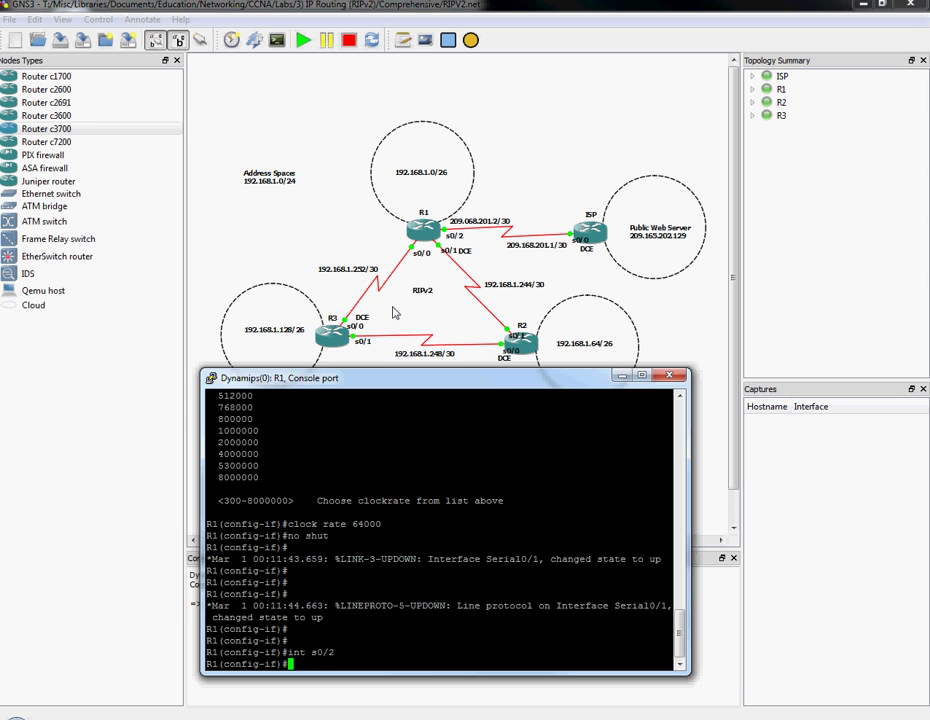
text(ip add 209.58)
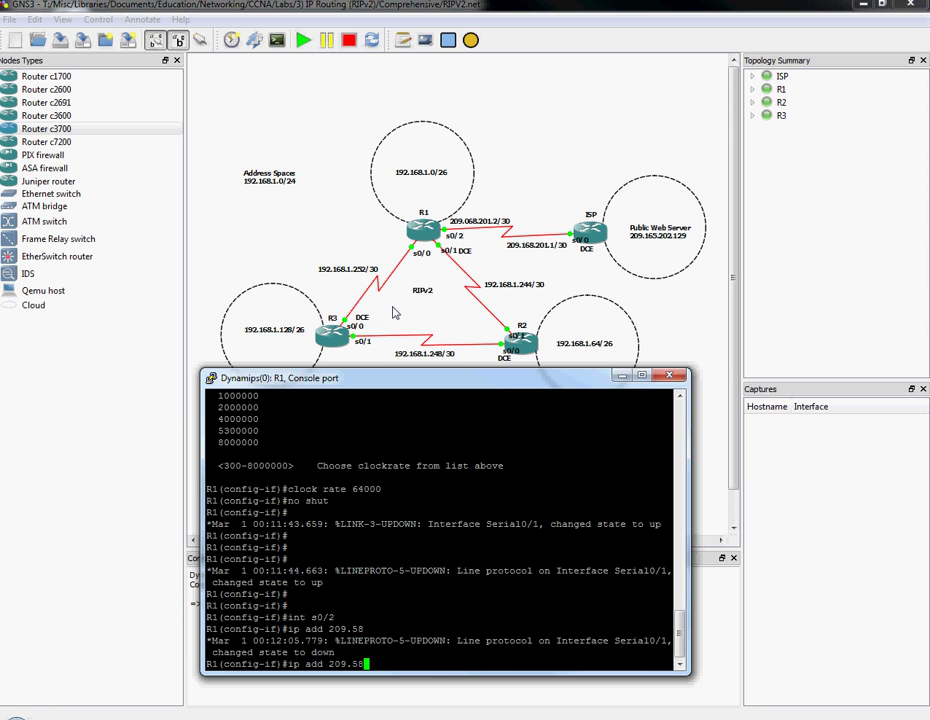
text(.)
click(240, 676)
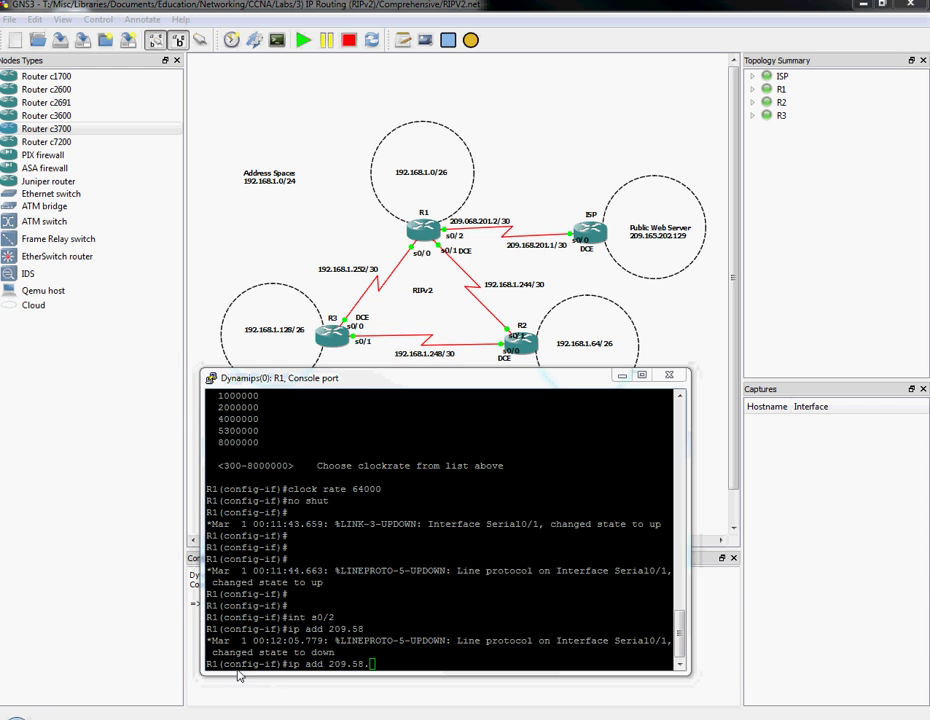
click(446, 560)
key(BackSpace)
key(BackSpace)
key(BackSpace)
text(168)
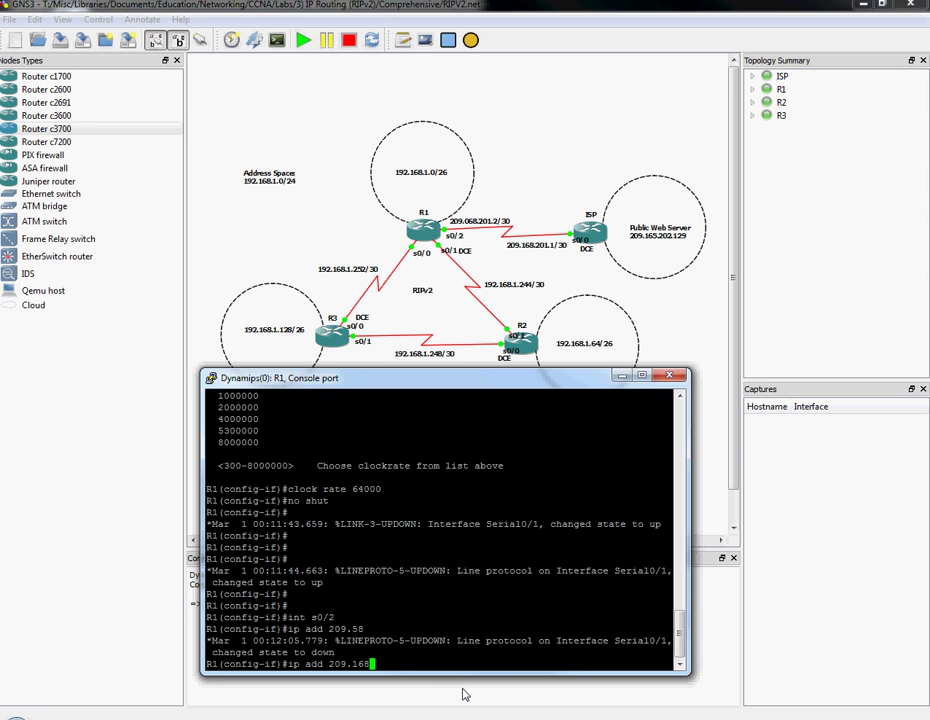
text(.201.2 255.255.255.252)
key(Return)
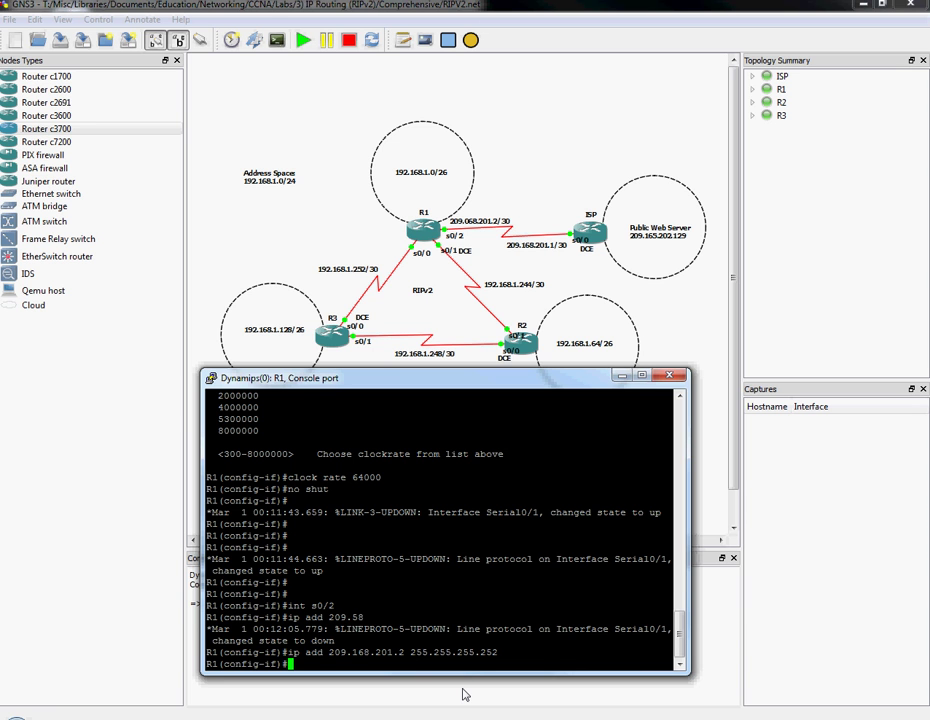
text(no shut)
key(Return)
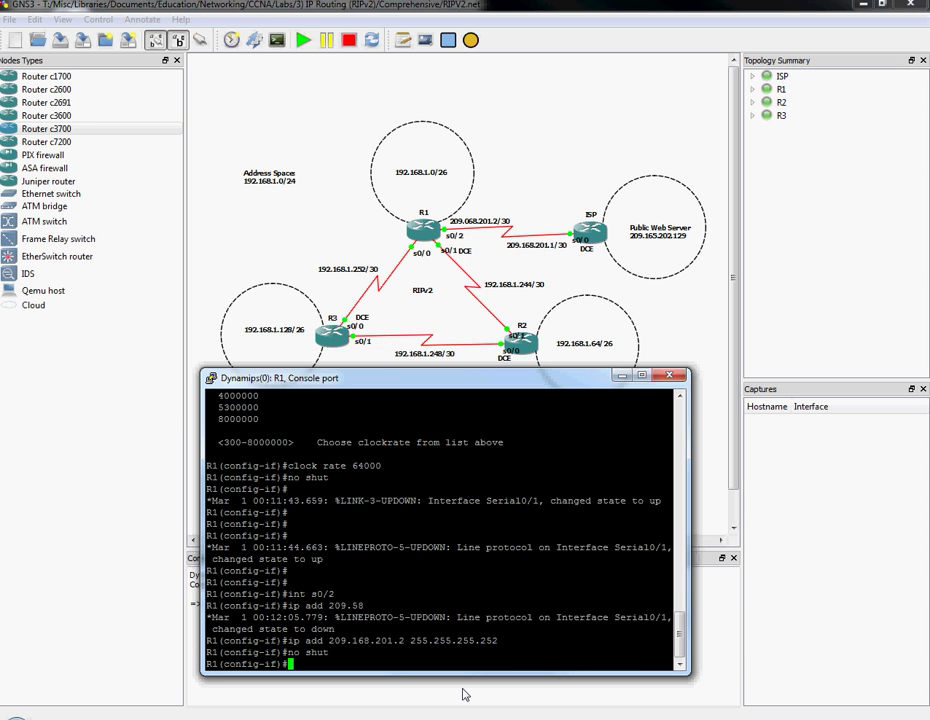
Correct R1's ISP link label on the topology to 209.168.201.2/30.
click(474, 228)
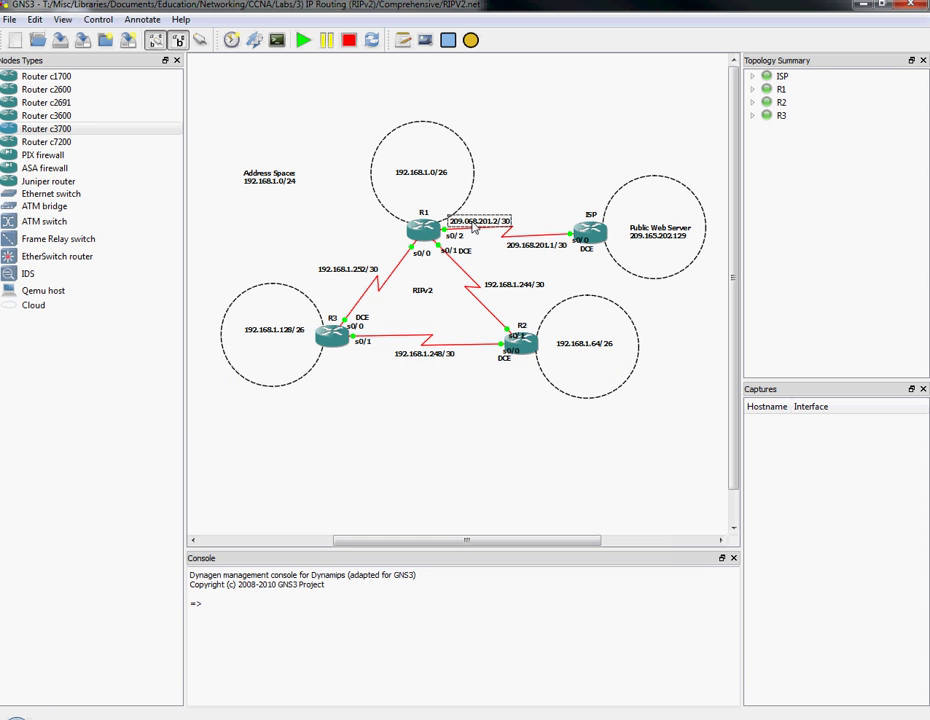
key(BackSpace)
text(1)
click(518, 207)
Bring R1's console back to the front alongside the lab topology.
click(392, 716)
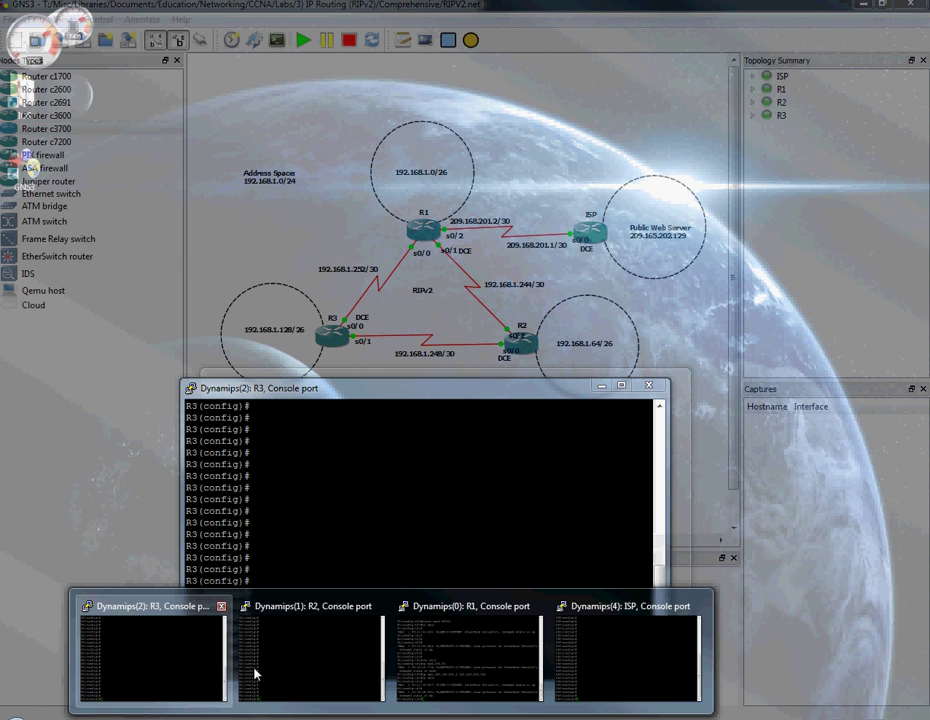
click(470, 658)
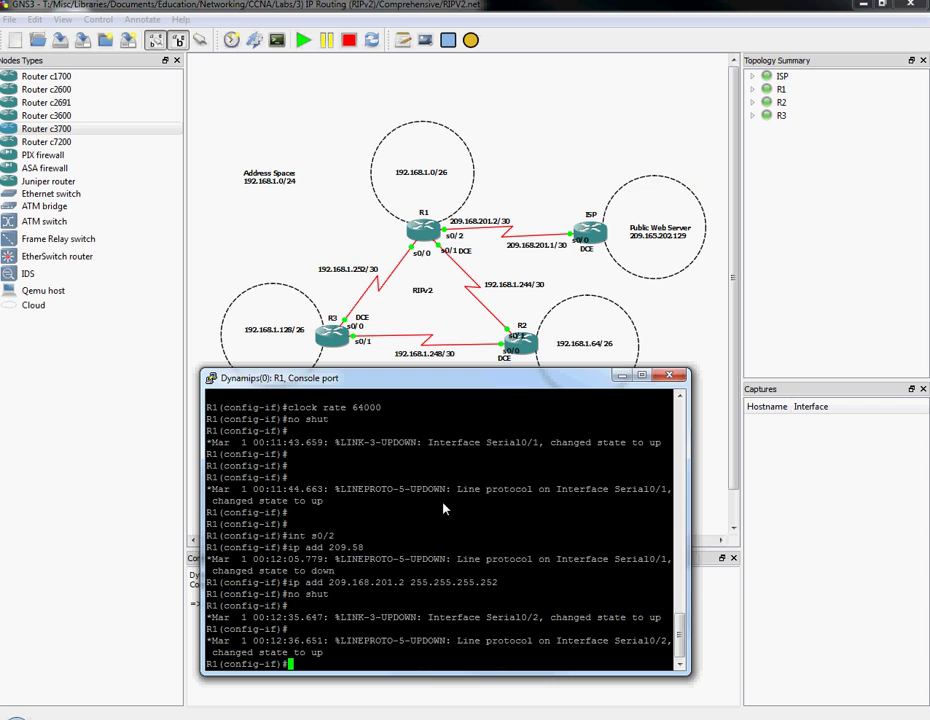
key(Return)
key(Return)
key(Return)
key(Return)
key(Return)
key(Return)
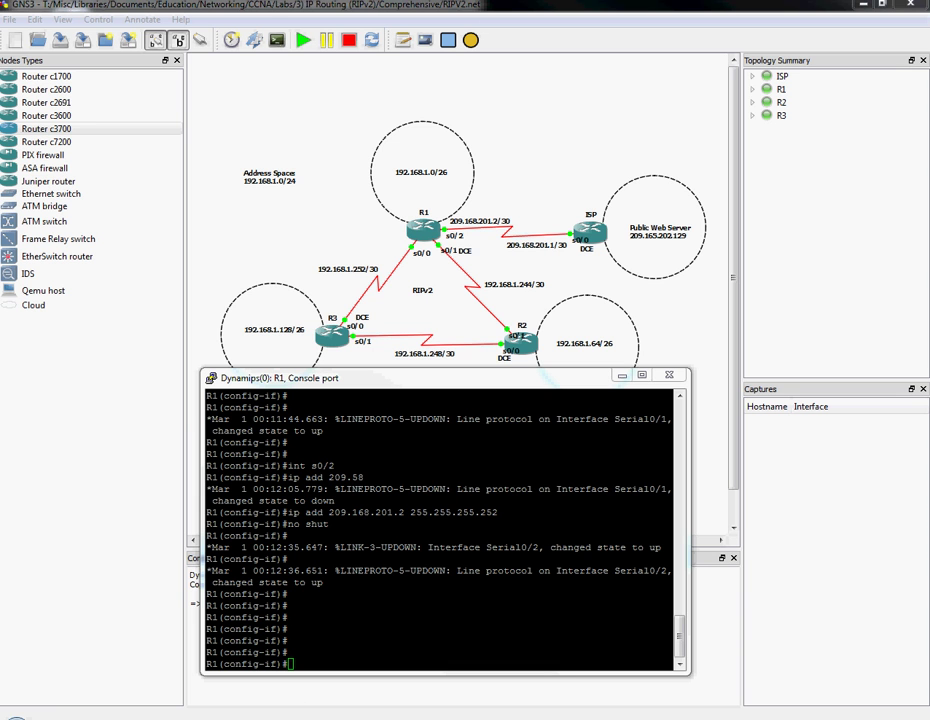
click(211, 481)
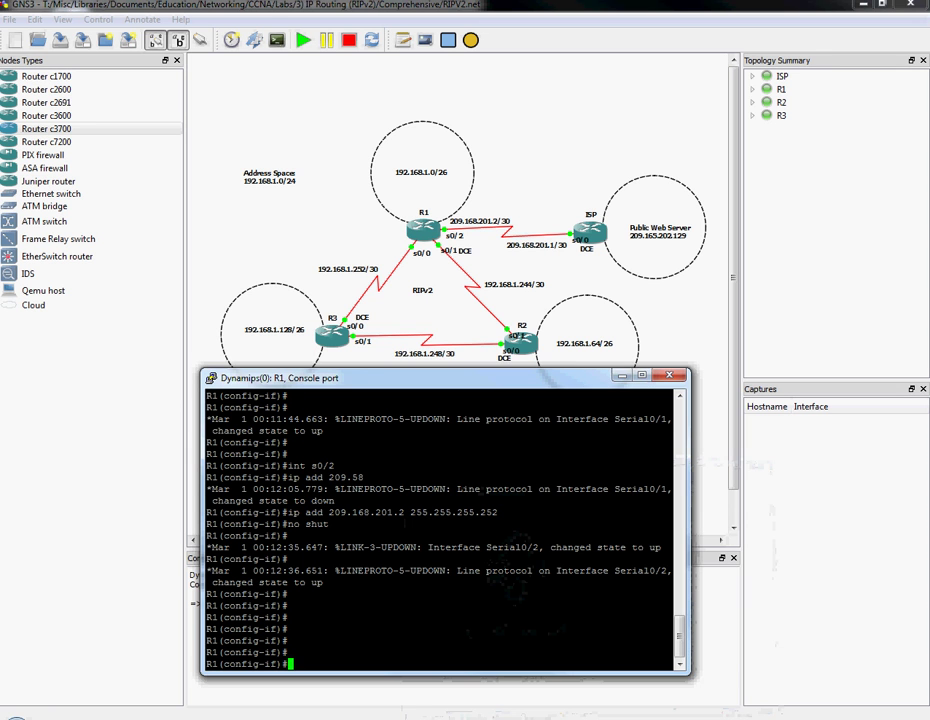
click(907, 228)
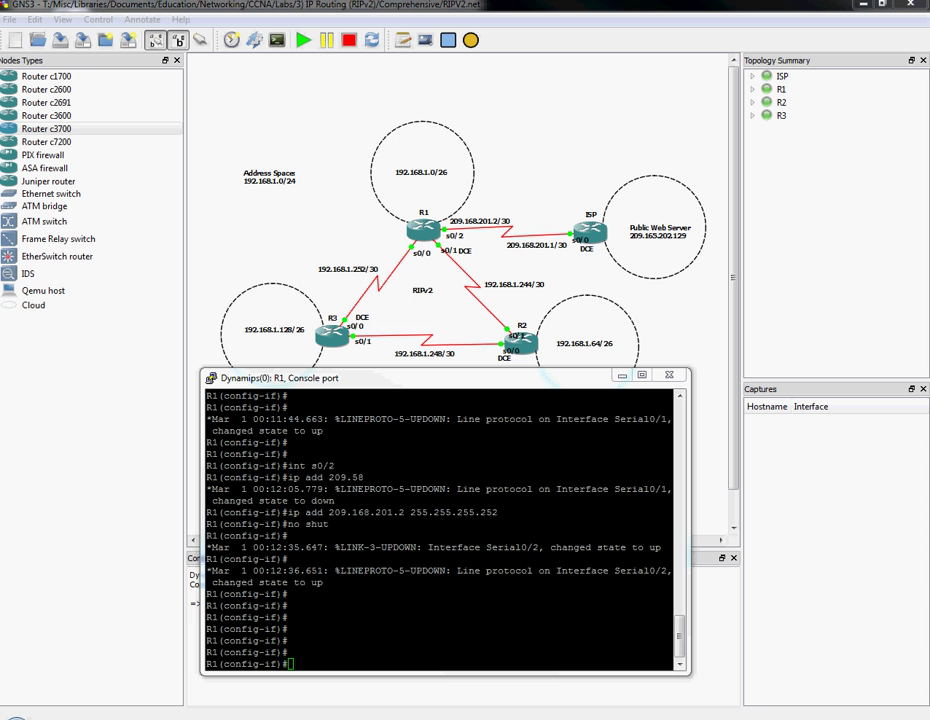
mouse_move(358, 719)
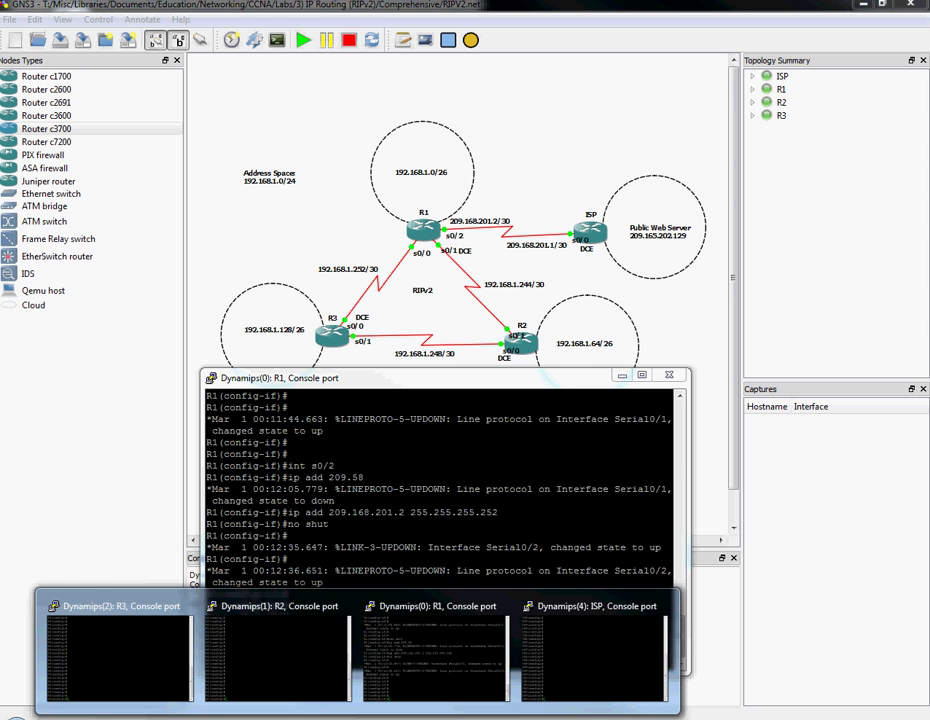
key(alt+Tab)
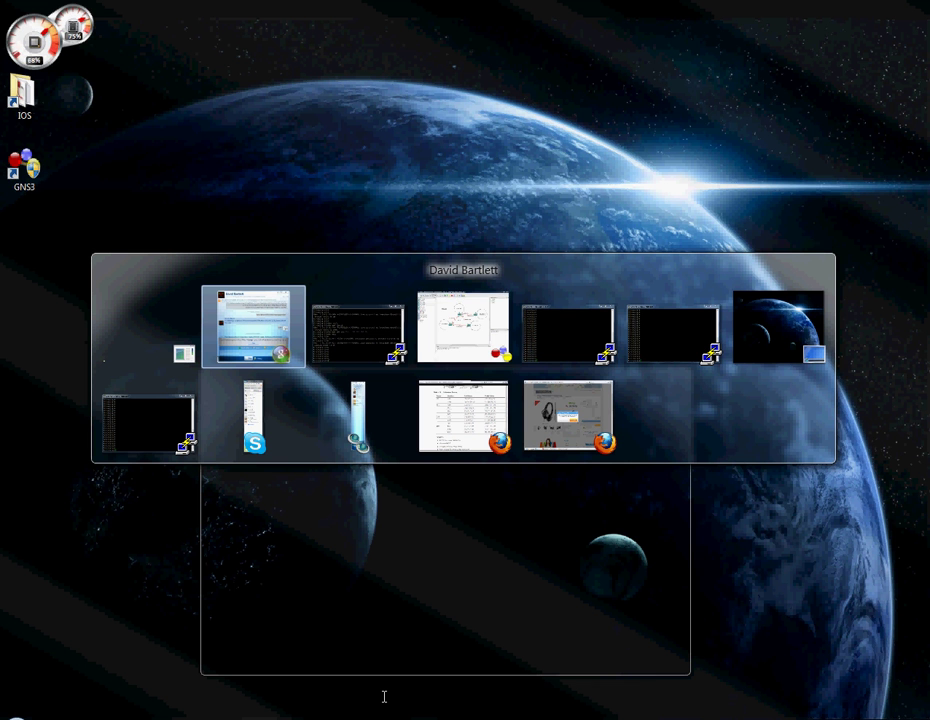
key(Tab)
key(Tab)
key(Tab)
key(Tab)
key(Tab)
key(Tab)
key(Tab)
key(Tab)
key(Tab)
key(Tab)
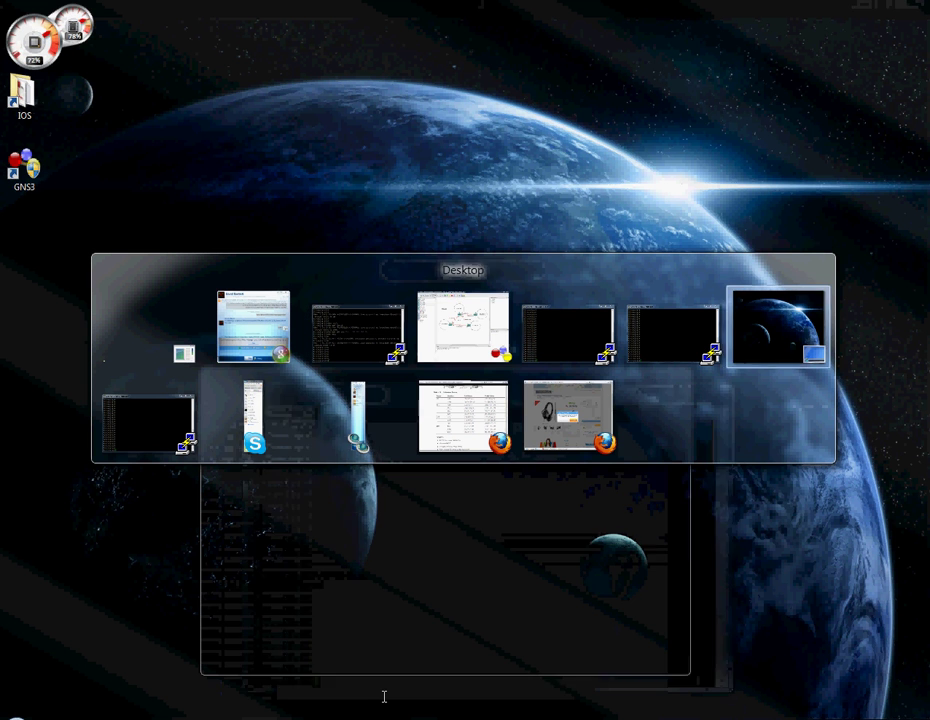
key(Tab)
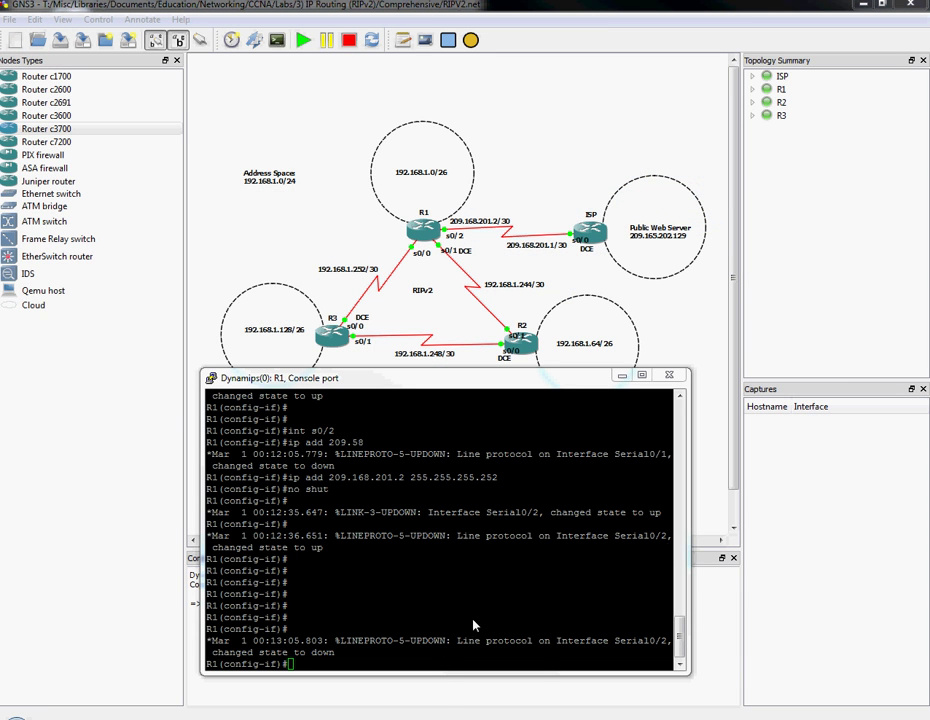
click(805, 718)
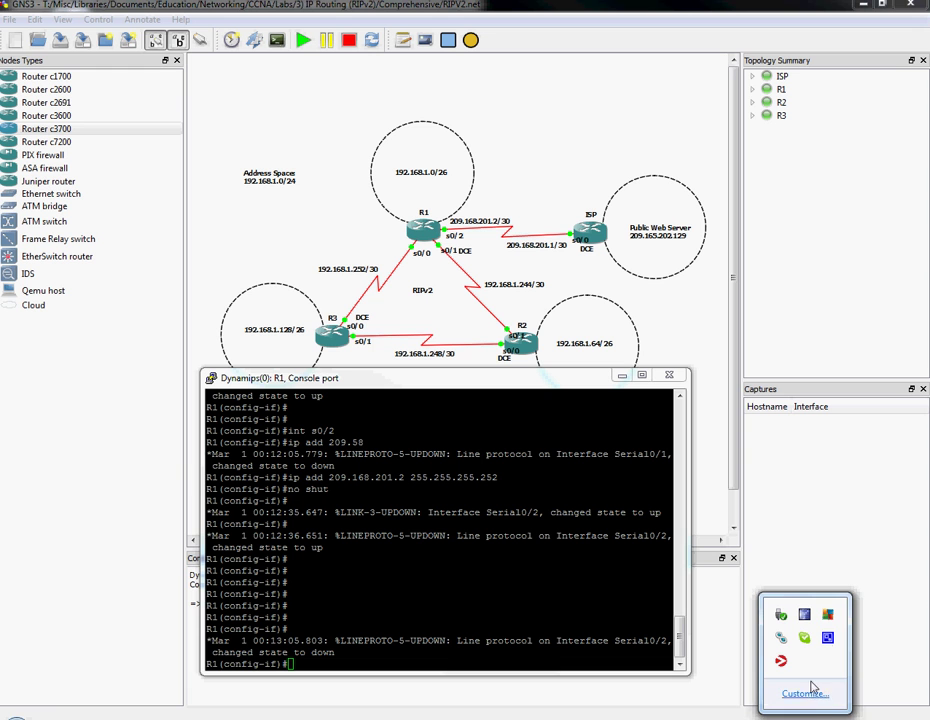
Leave interface mode on R1 and start RIP routing configuration.
key(Escape)
key(Return)
key(Return)
key(Return)
key(Return)
key(Return)
text(exit)
key(Return)
key(Return)
key(Return)
key(Return)
key(Return)
text(router rip)
Set RIP version 2, disable auto-summary, and advertise network 192.168.1.0.
key(Return)
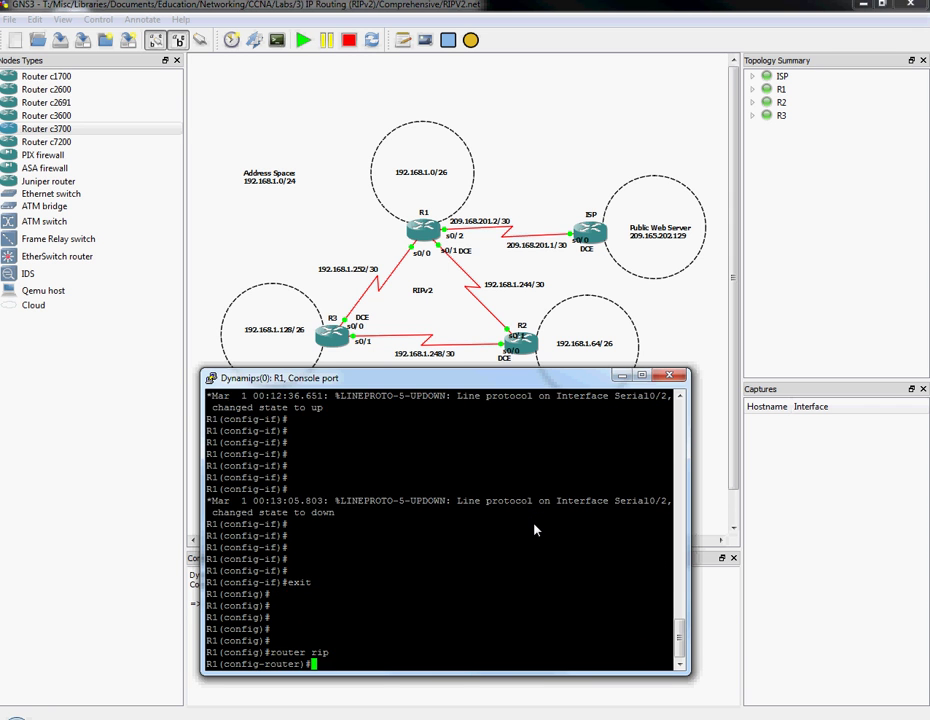
text(version 2)
key(Return)
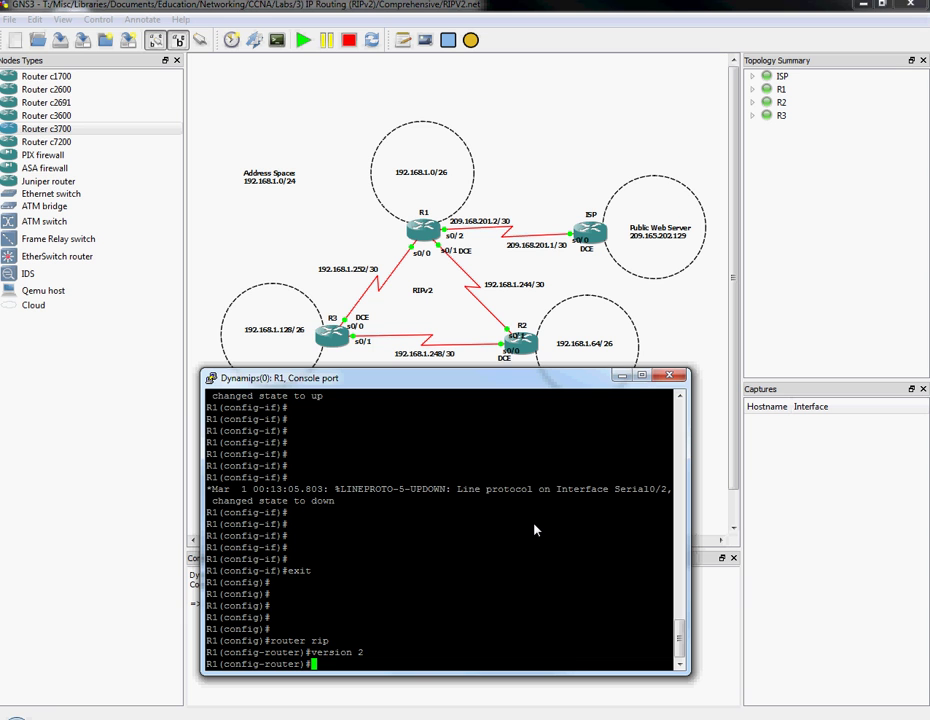
text(no aut)
key(Tab)
key(Return)
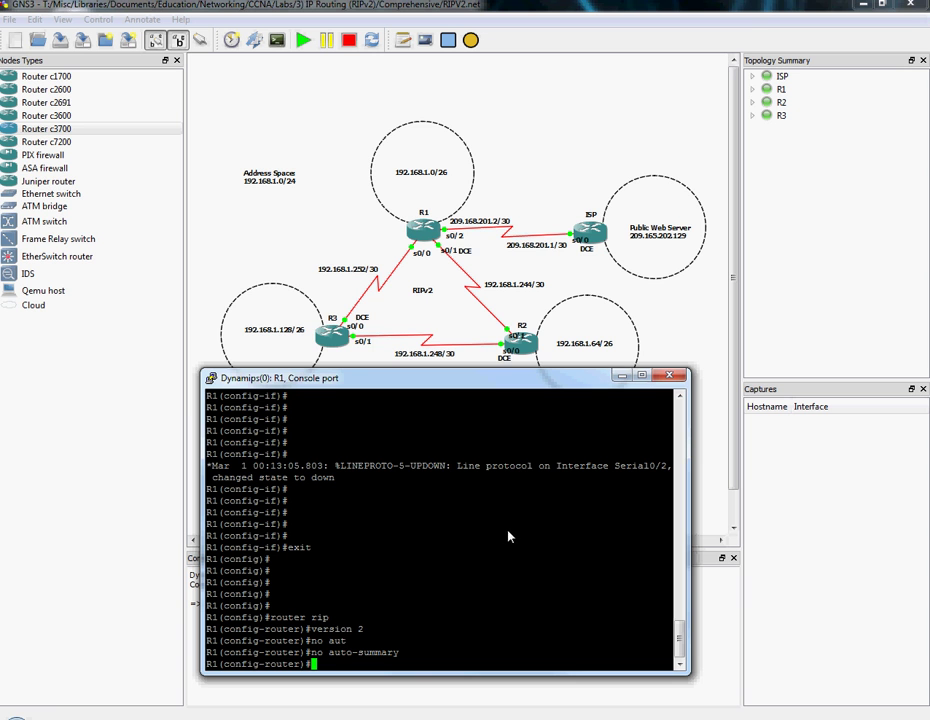
key(Return)
key(Return)
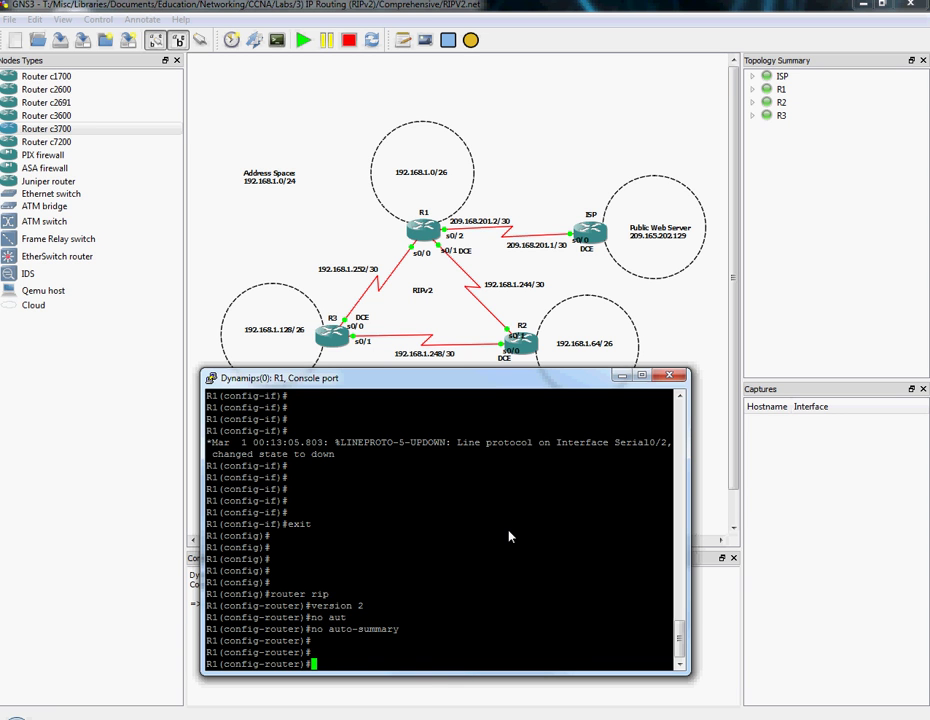
text(network 192.168.1.)
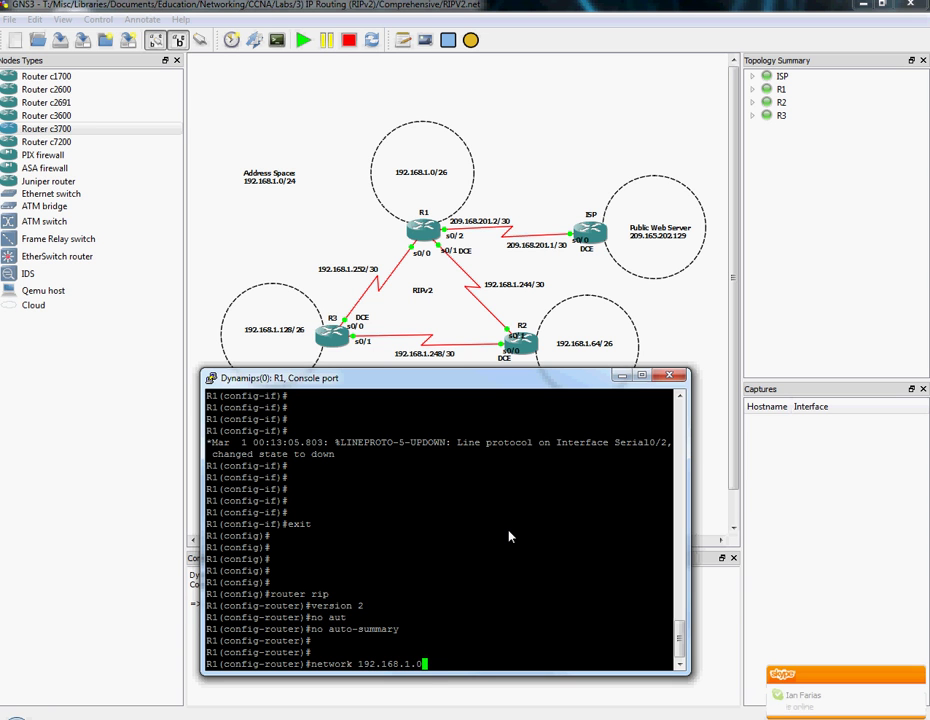
text(0 ?)
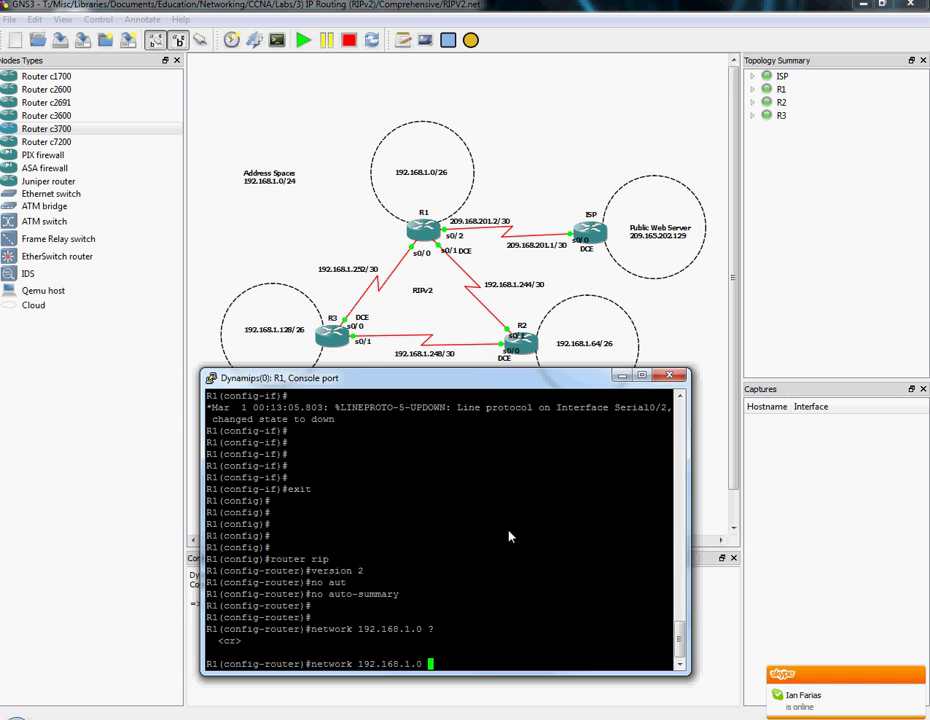
key(Return)
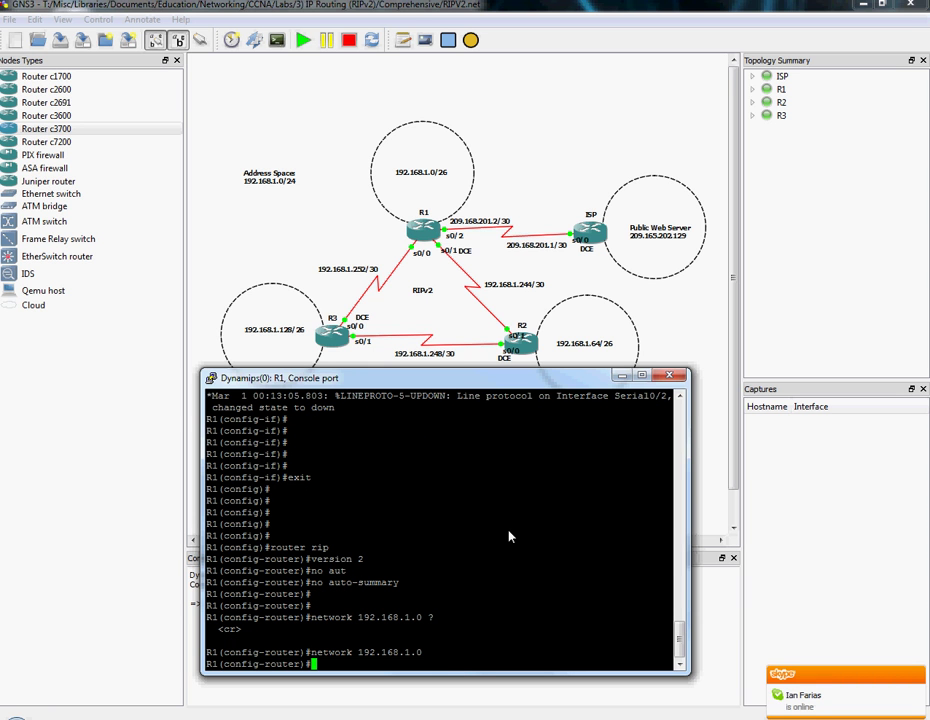
key(Return)
key(Return)
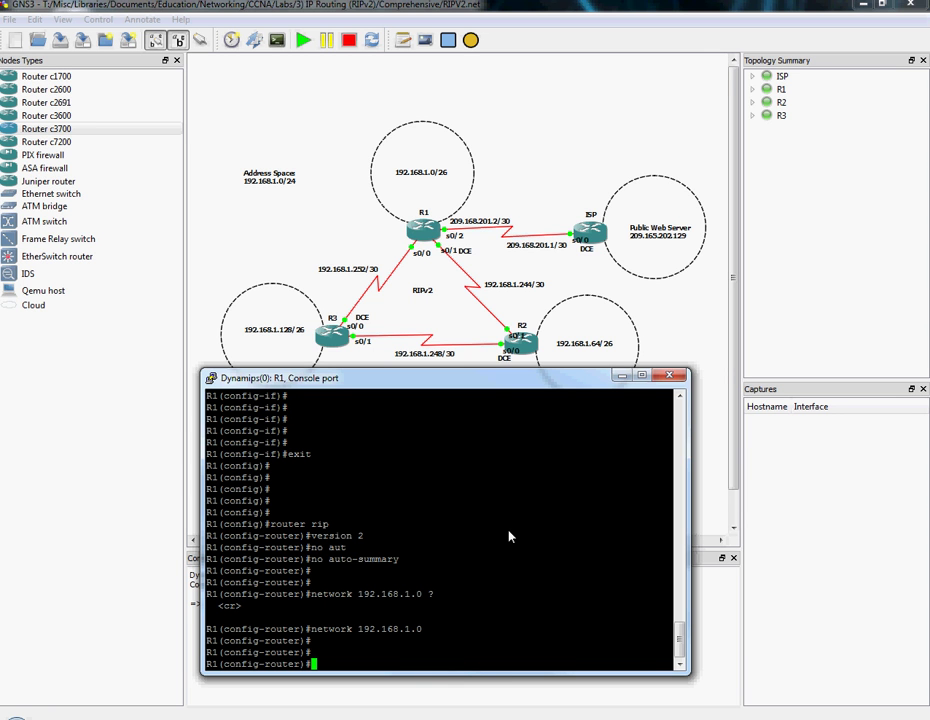
Reopen R1's console and check show ip route for RIP routes 192.168.1.64/26 and 192.168.1.128/26.
key(alt+F4)
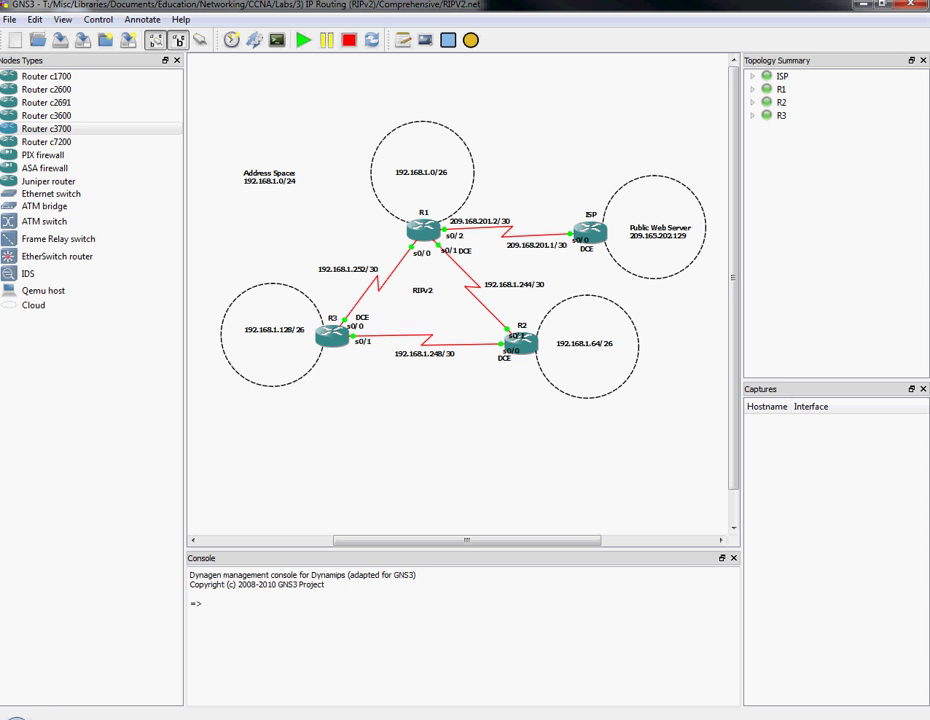
mouse_move(353, 716)
click(396, 656)
text(show ip route)
key(Return)
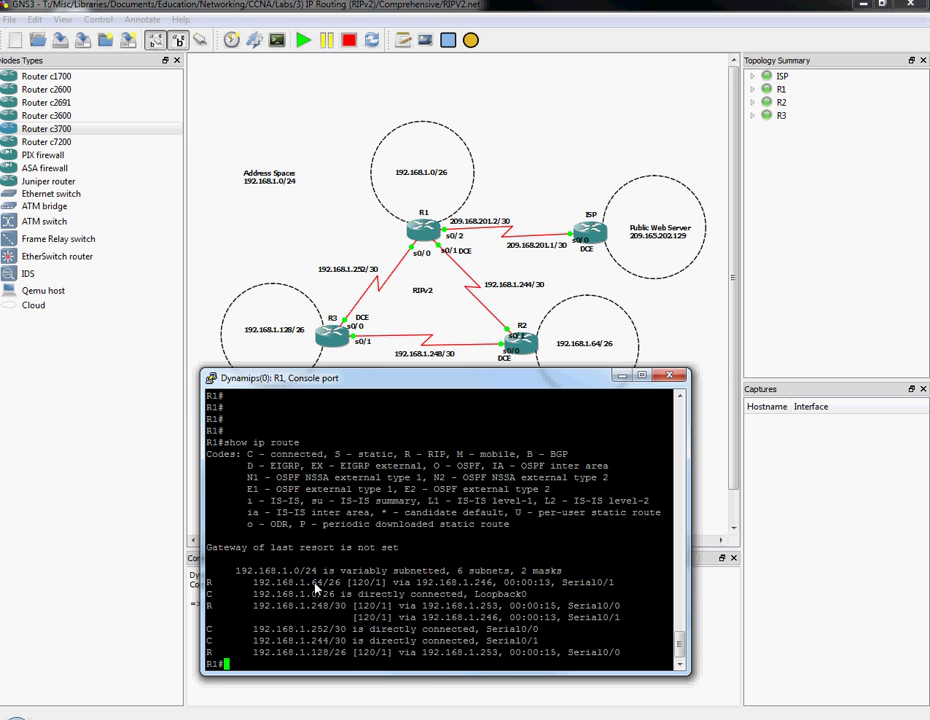
drag(312, 587, 339, 589)
drag(311, 652, 338, 655)
click(338, 655)
Ping 192.168.1.129 and 192.168.1.65 from R1.
text(ping 192.168.1.129)
key(Return)
text(ping 192.168.1.65)
key(Return)
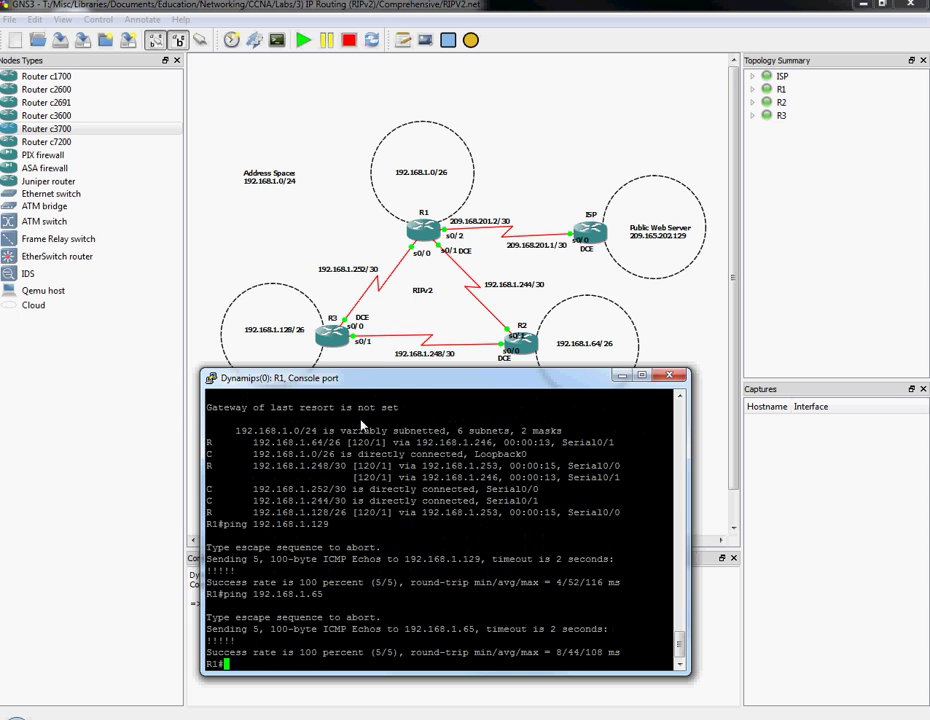
key(Return)
key(Return)
key(Return)
key(Return)
key(Return)
key(Return)
key(Return)
key(Return)
key(Return)
key(Return)
key(Return)
key(Return)
key(Return)
key(Return)
key(Return)
key(Return)
key(Return)
key(Return)
key(Return)
key(Return)
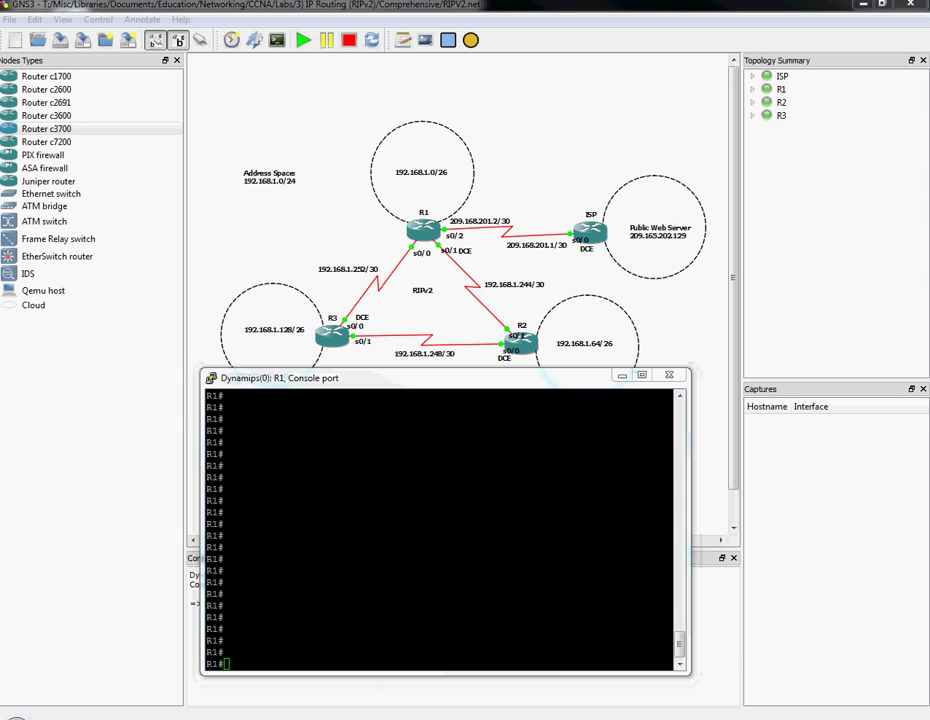
On R2, show the routing table and ping 192.168.1.1 and 192.168.1.129 successfully.
mouse_move(390, 668)
click(318, 664)
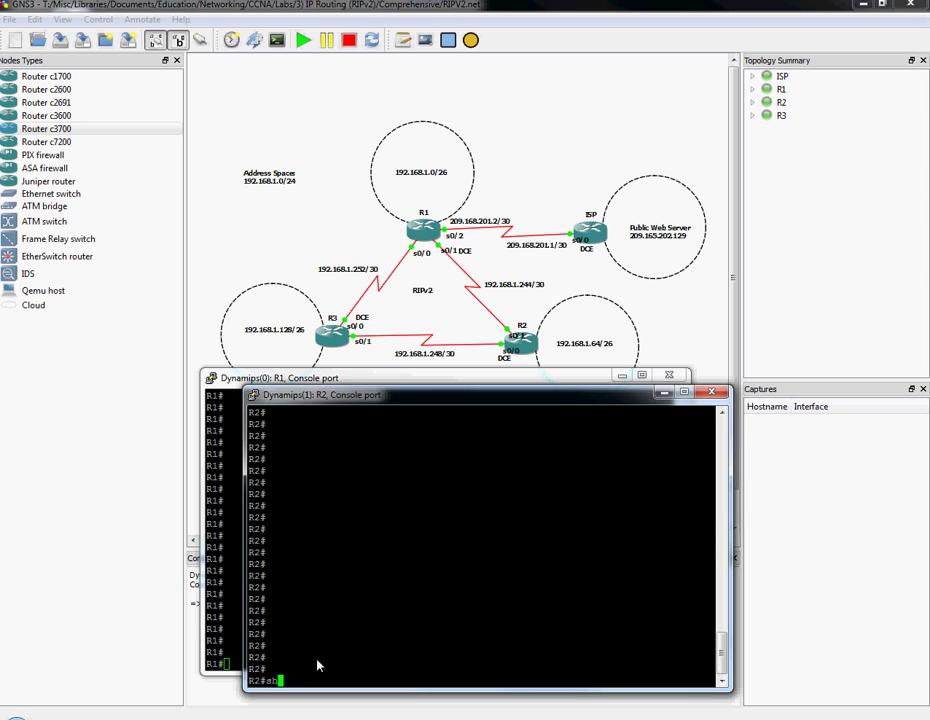
text(show ip route)
key(Return)
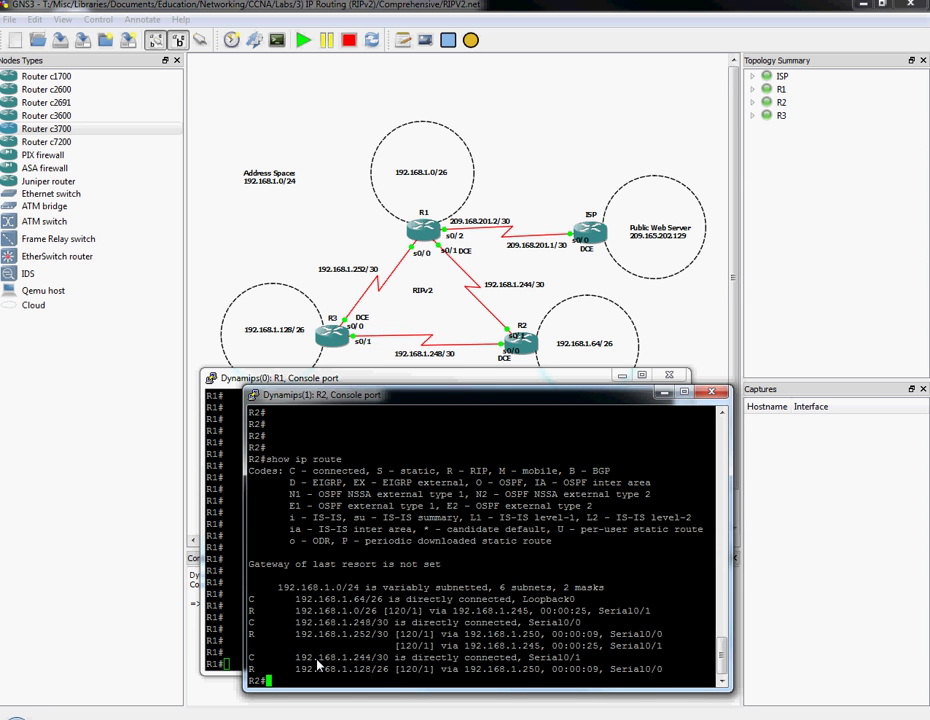
text(ping 192.168.1.1)
key(Return)
text(ping 192.168.1.129)
key(Return)
On R3, ping 192.168.1.1 and 192.168.1.65 successfully, then return to R2's console.
key(alt+Tab)
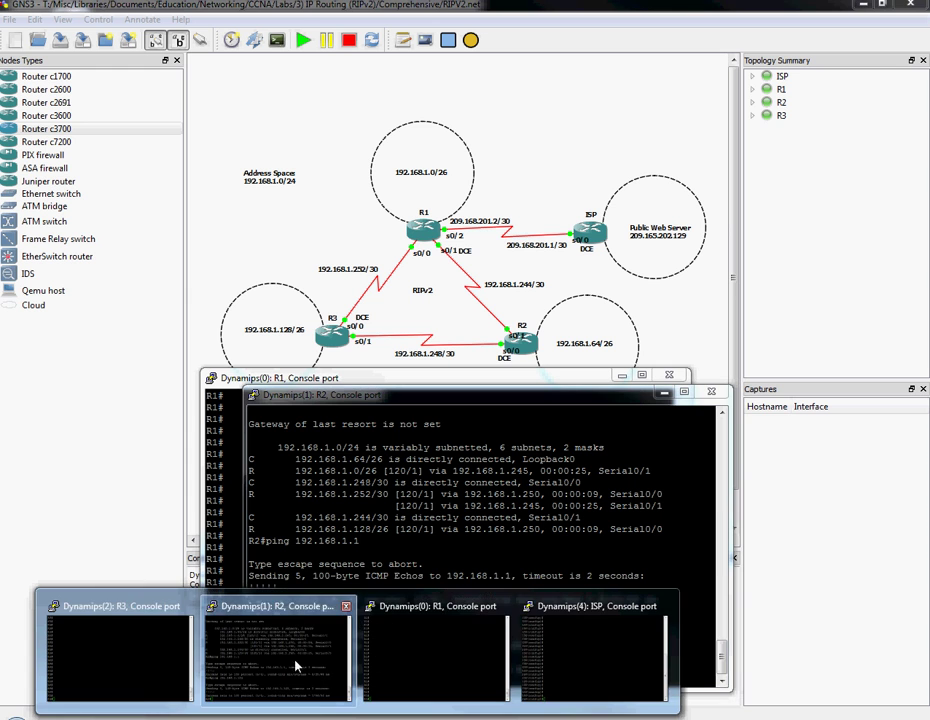
click(140, 668)
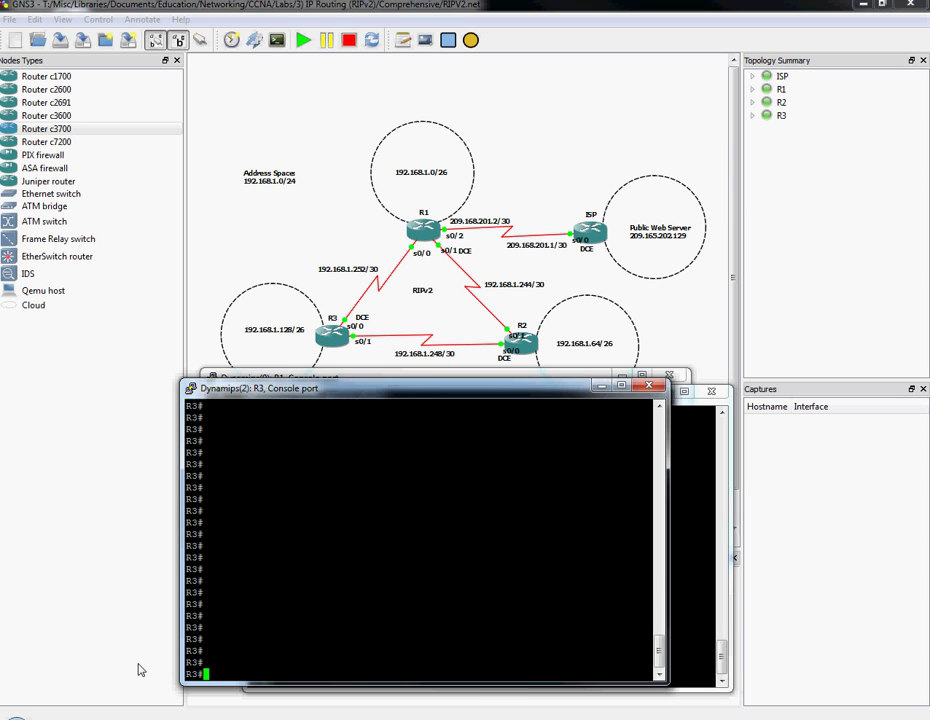
text(ping 192.168.1.1)
key(Return)
text(ping 192.168.1.65)
key(Return)
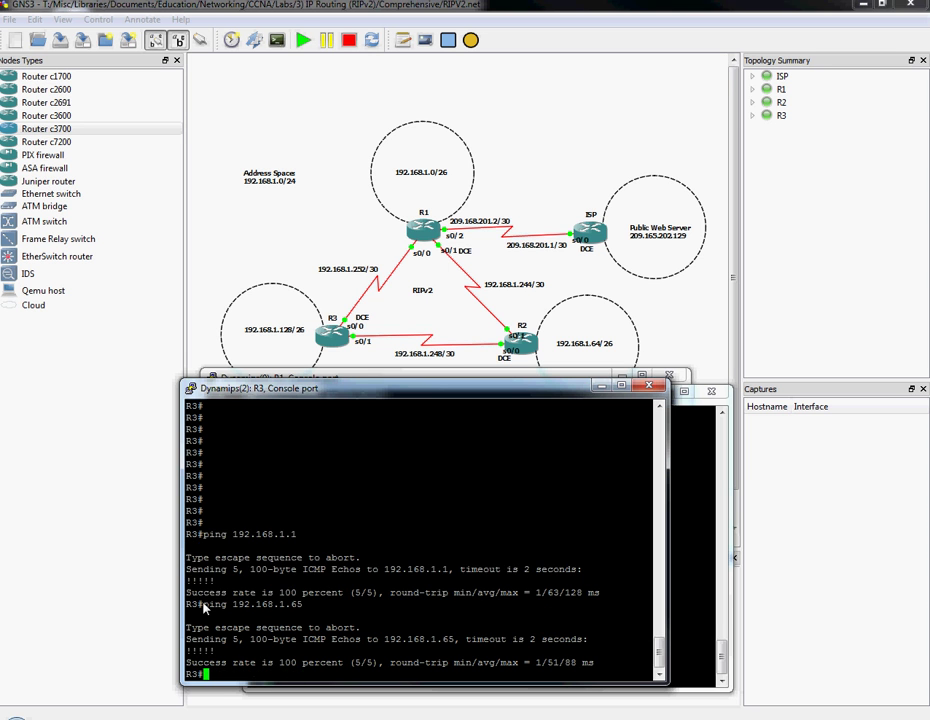
key(Return)
key(Return)
key(Return)
key(Return)
key(Return)
key(Return)
key(Return)
key(Return)
key(Return)
key(Return)
key(Return)
key(Return)
key(Return)
key(Return)
key(Return)
key(Return)
key(Return)
key(Return)
key(Return)
key(Return)
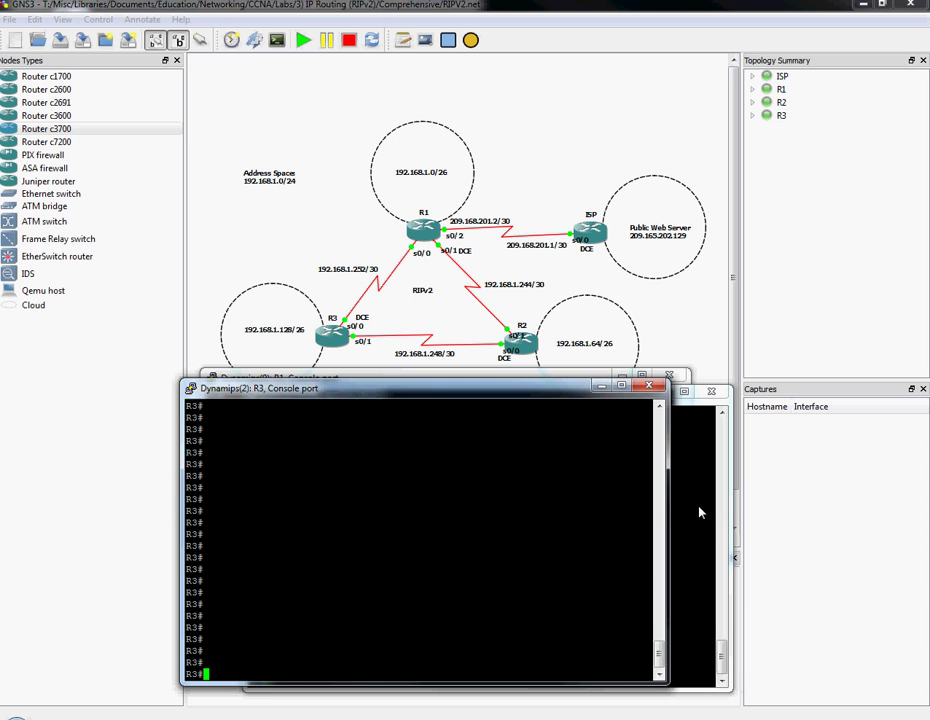
click(697, 509)
key(Return)
key(Return)
key(Return)
key(Return)
key(Return)
key(Return)
key(Return)
key(Return)
key(Return)
key(Return)
key(Return)
key(Return)
key(Return)
key(Return)
key(Return)
key(Return)
key(Return)
key(Return)
key(Return)
key(Return)
key(Return)
key(Return)
key(Return)
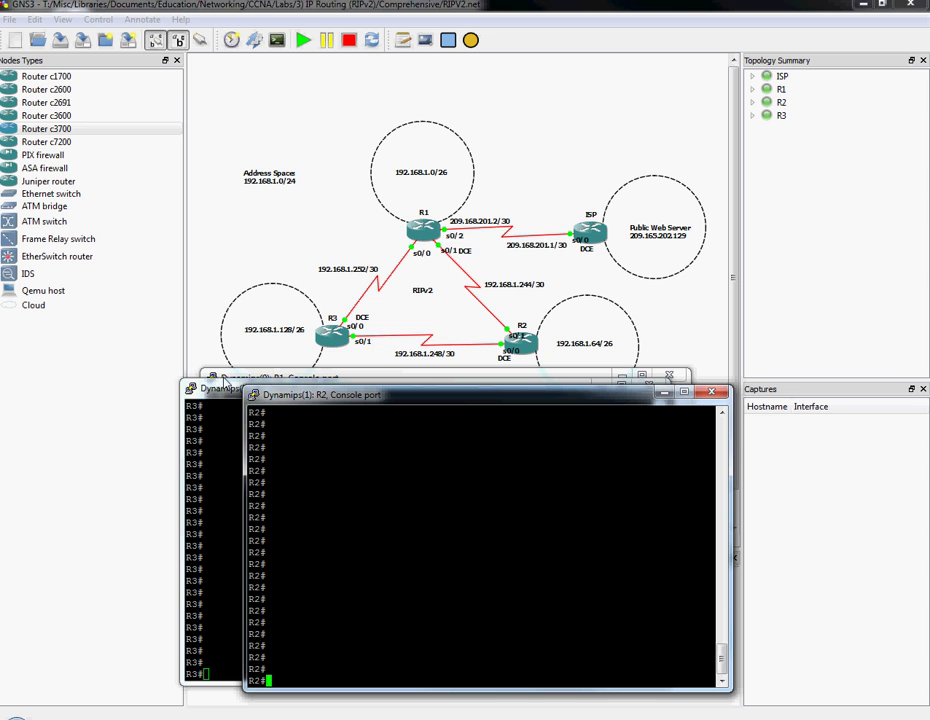
Open a console to the ISP router from the topology, closing the extra PuTTY window.
click(492, 166)
right_click(589, 234)
click(612, 318)
click(518, 61)
key(Return)
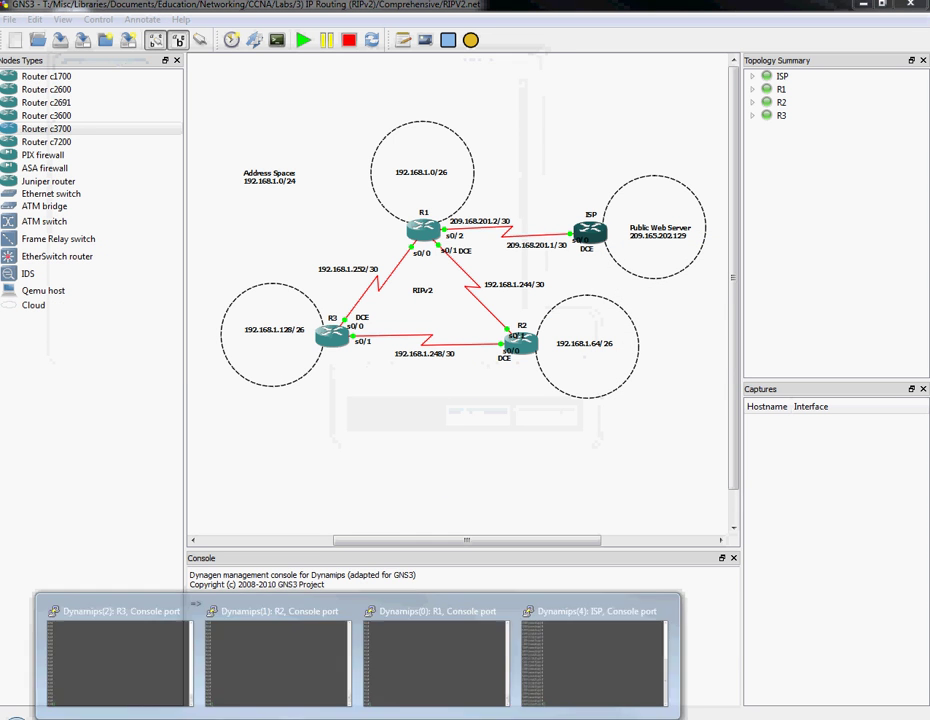
click(558, 656)
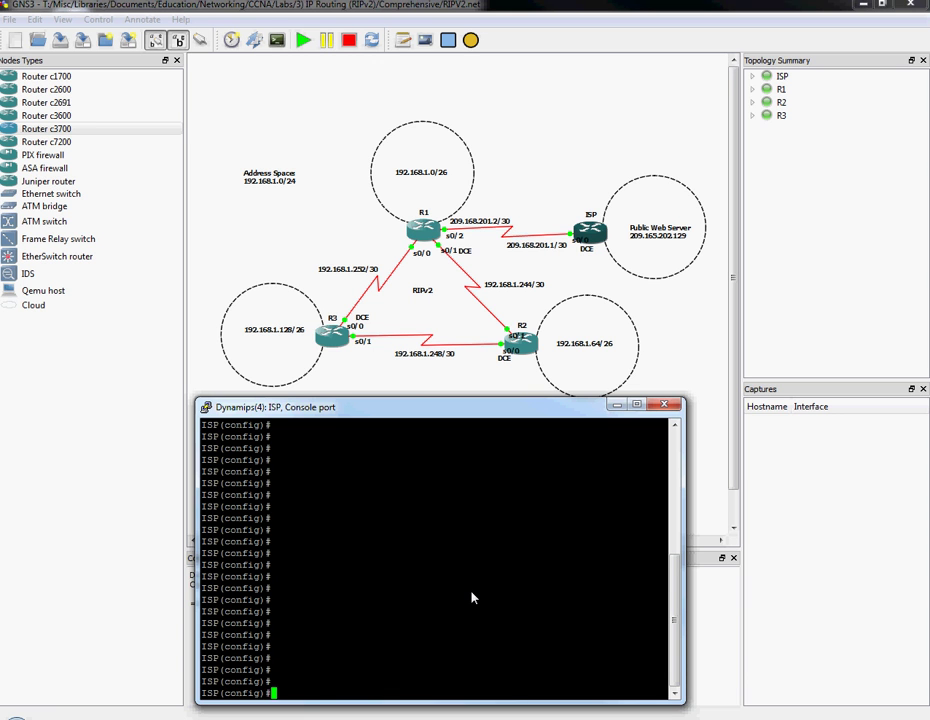
Give ISP's s0/0 address 209.168.201.1 255.255.255.252, clock rate 64000, and enable it.
text(int s0/0)
key(Return)
text(ip add 1)
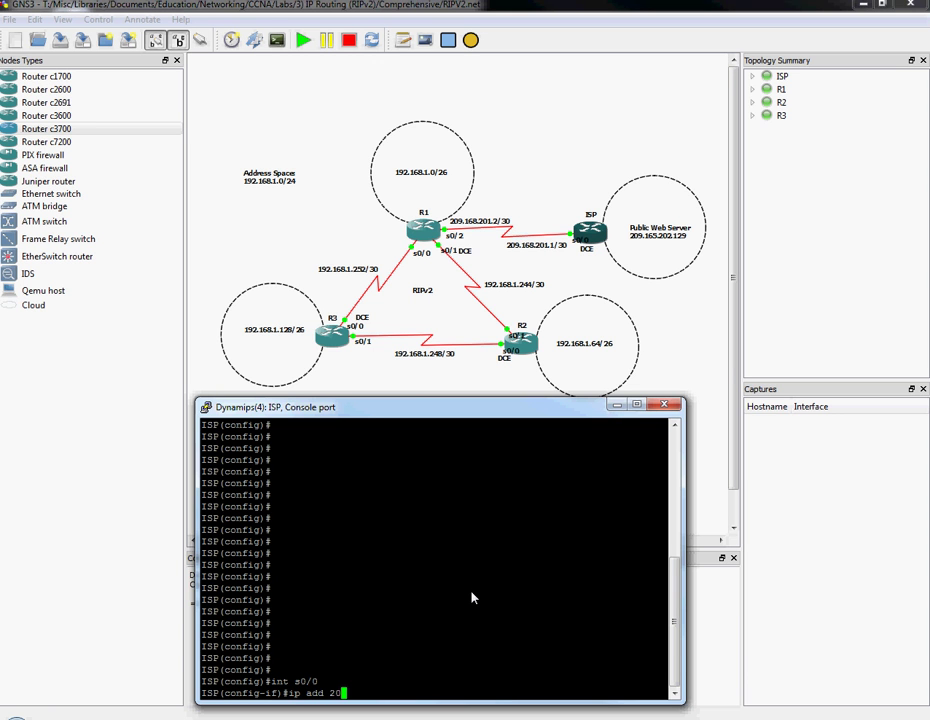
text(09.168.201.1 255.255.255.252)
key(Return)
text(clock rate )
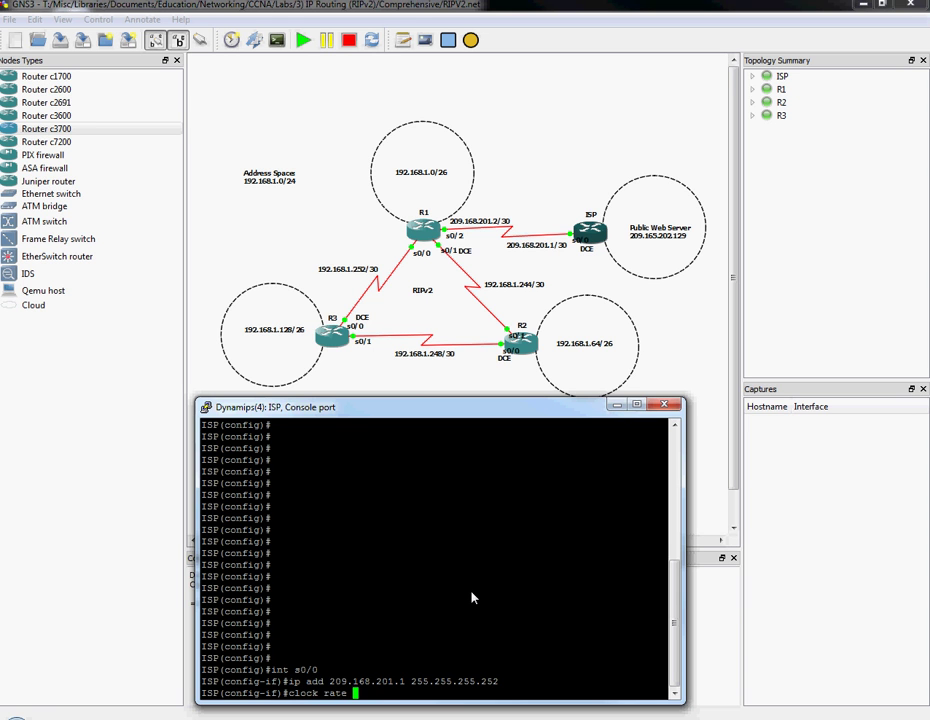
text(64000)
key(Return)
text(no shut)
key(Return)
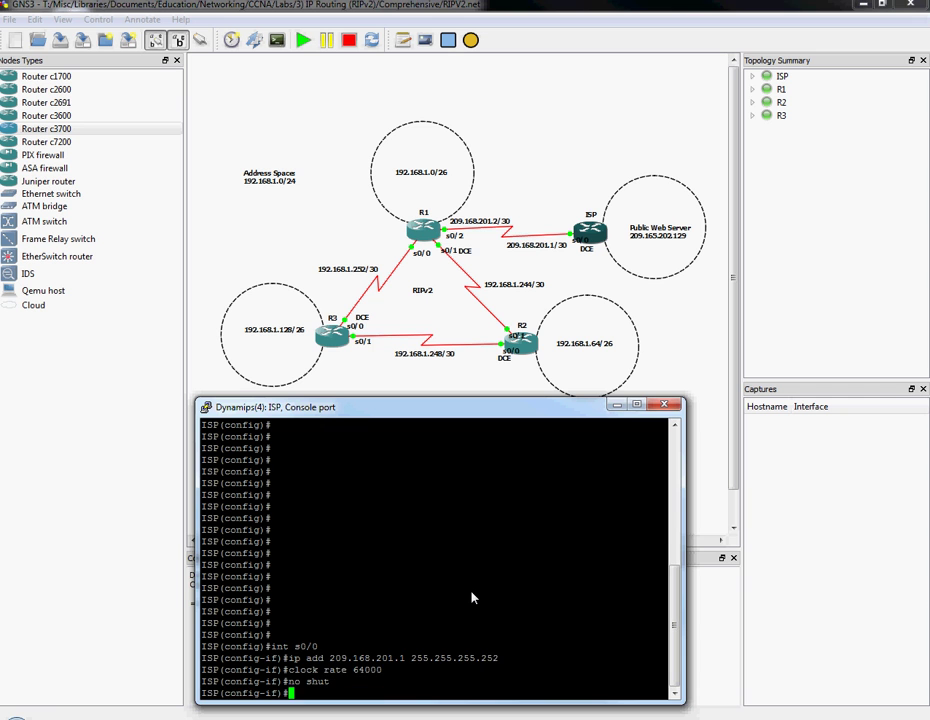
Exit configuration mode and ping R1 at 209.168.201.2 from ISP.
text(exit)
key(Return)
key(Return)
key(Return)
key(Return)
key(Return)
key(Return)
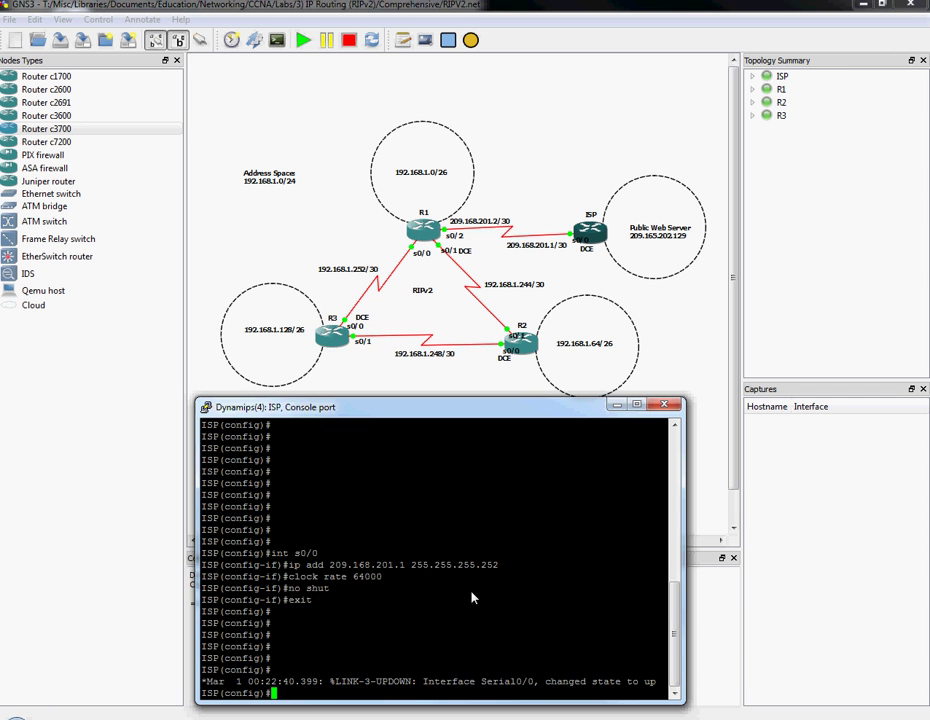
text(exit)
key(Return)
key(Return)
text(ping 209.)
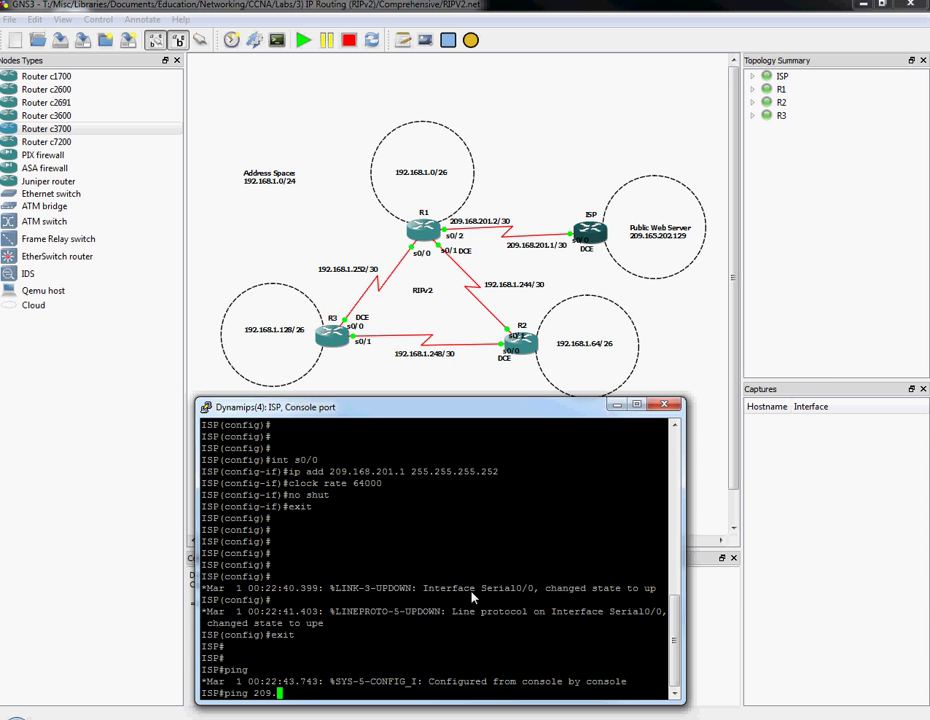
text(168.201.2)
key(Return)
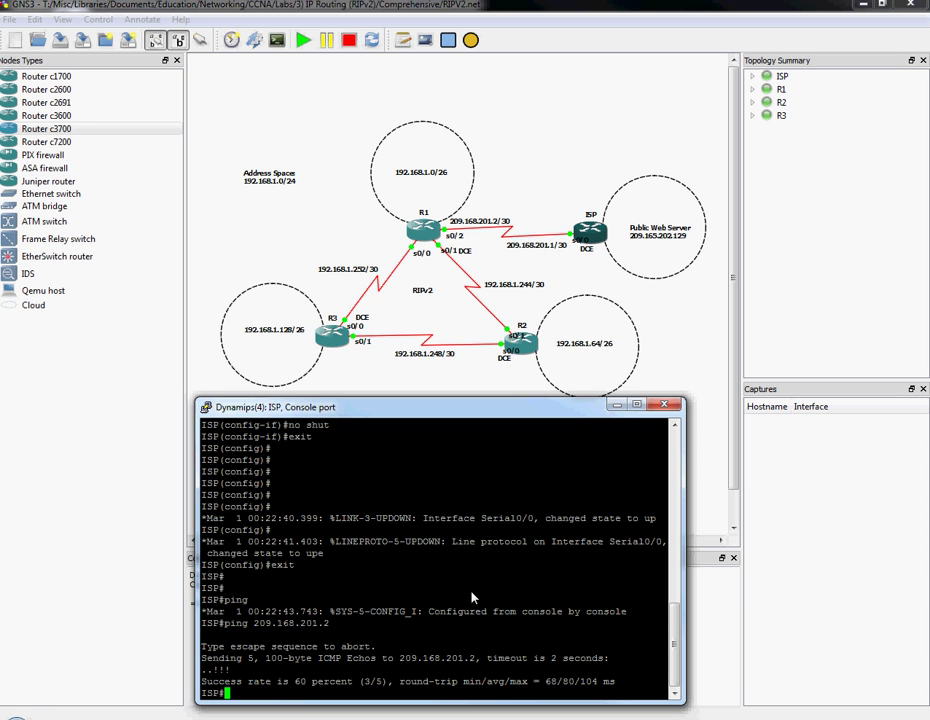
Create Loopback0 on ISP with 209.165.202.129 255.255.255.255 and bring it up.
key(Return)
key(Return)
key(Return)
key(Return)
key(Return)
key(Return)
key(Return)
key(Return)
key(Return)
key(Return)
key(Return)
key(Return)
key(Return)
key(Return)
key(Return)
key(Return)
key(Return)
key(Return)
key(Return)
key(Return)
key(Return)
key(Return)
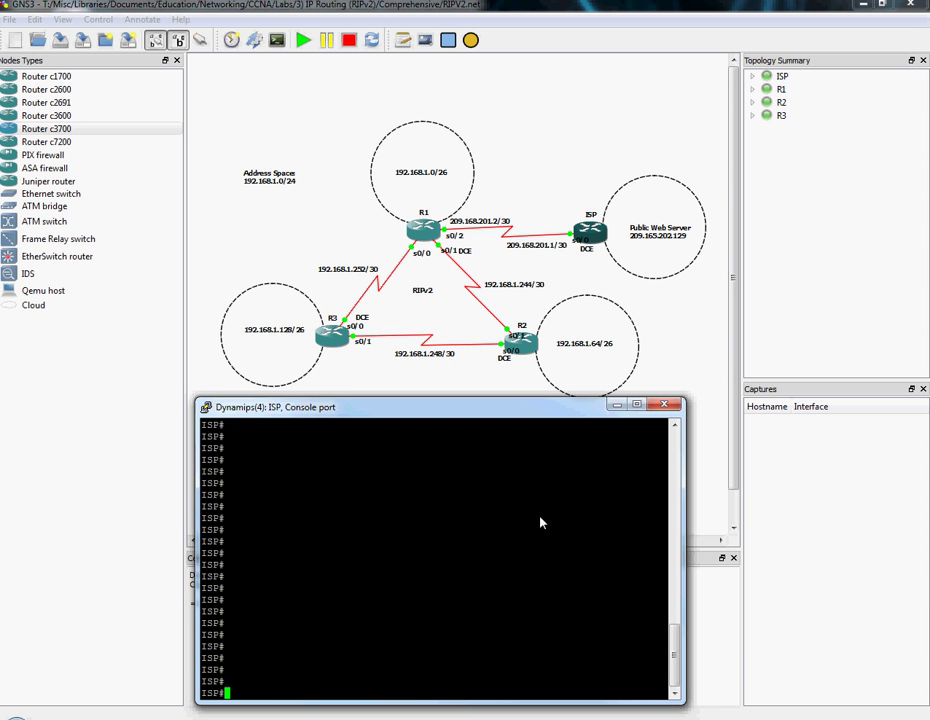
text(conf t)
key(Return)
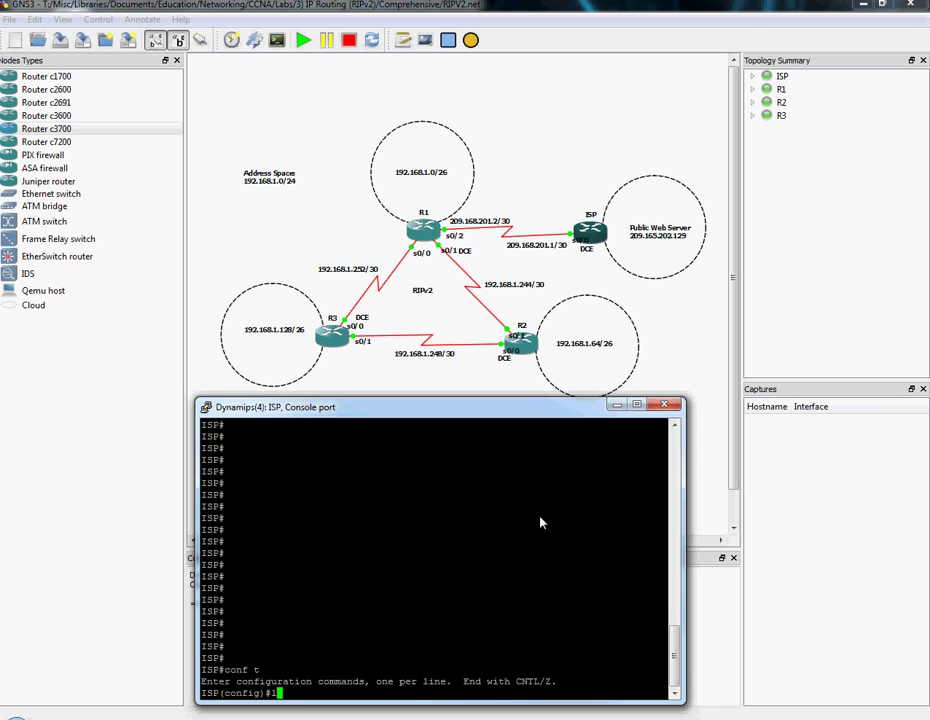
text(int 10)
key(Return)
text(ip add 209.165.202.12)
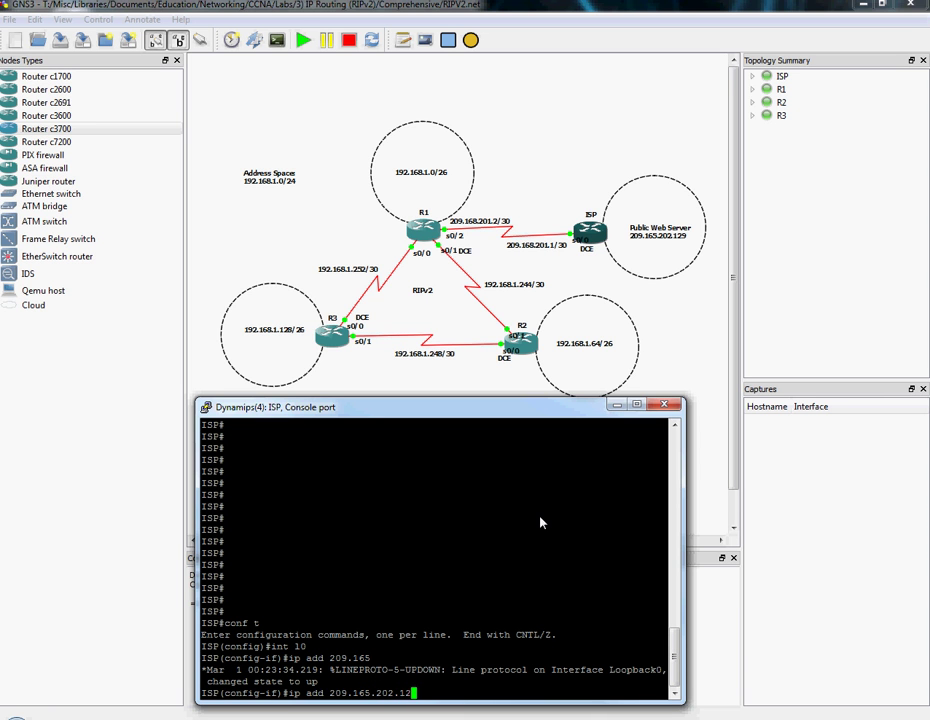
text(9 255.255.255.255.255)
key(Return)
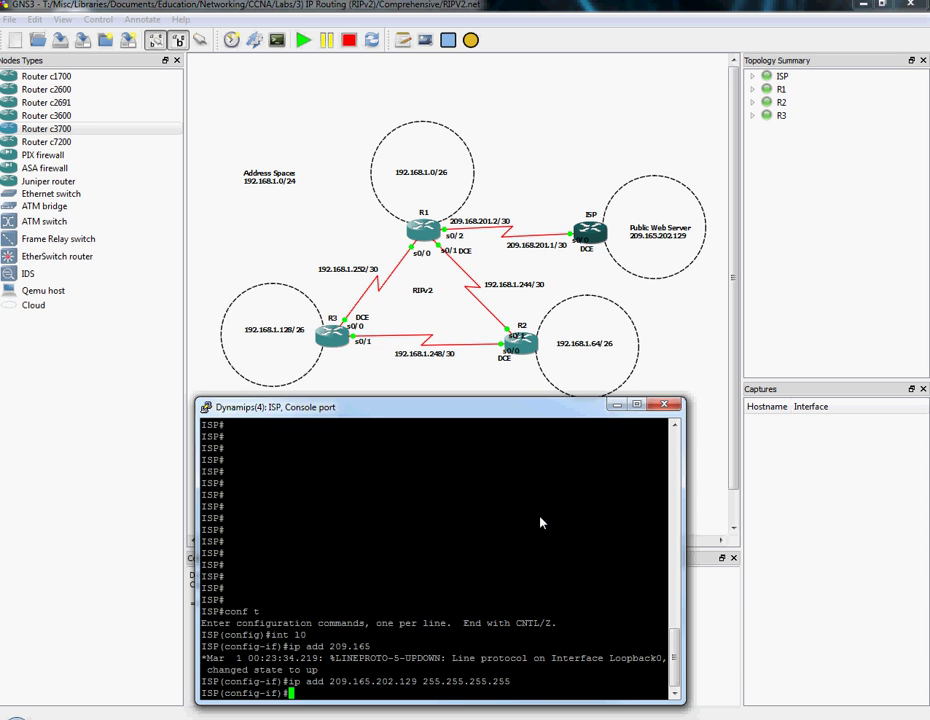
key(Return)
text(no shut)
key(Return)
text(exit)
key(Return)
key(Return)
key(Return)
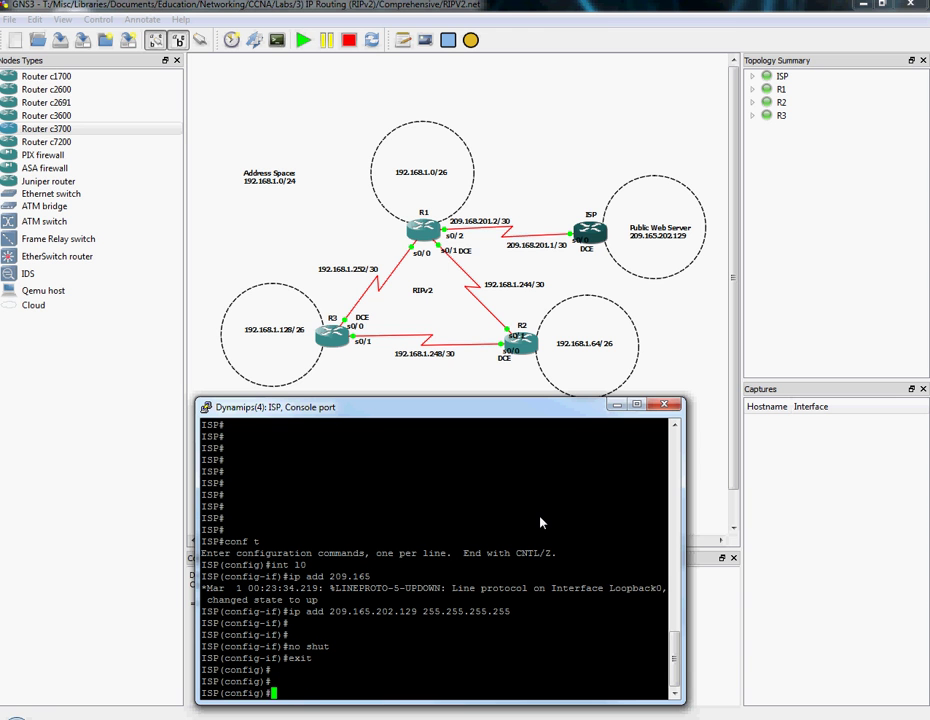
Switch to R1's console and type a ping to 209.165.202.129.
click(358, 716)
click(428, 646)
text(ping 209.)
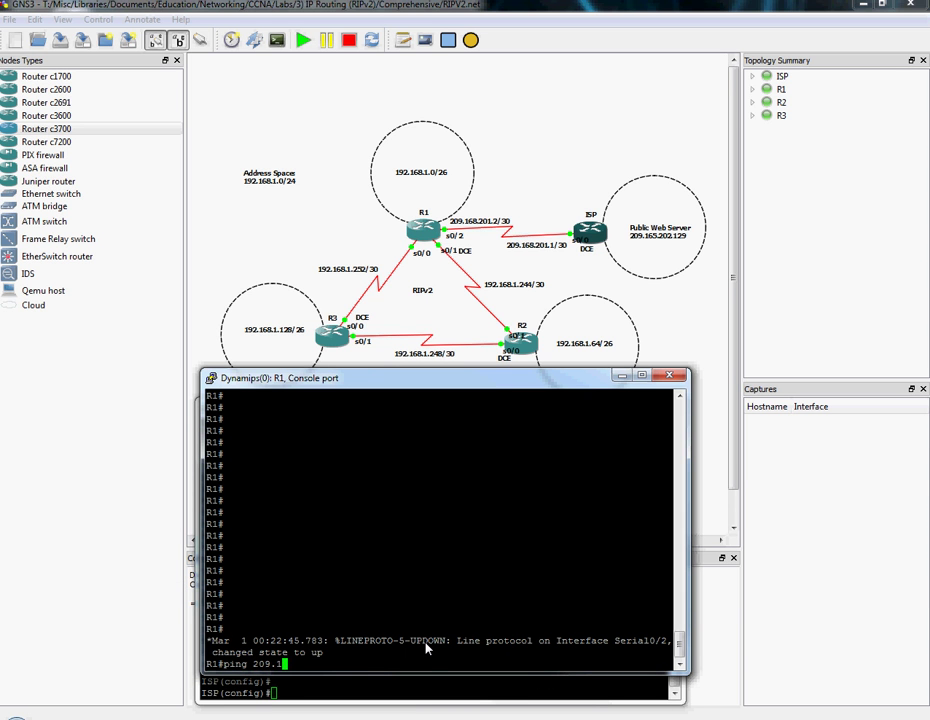
text(165.202.129)
Run R1's ping to 209.165.202.129, which fails with 0/5 replies.
key(Return)
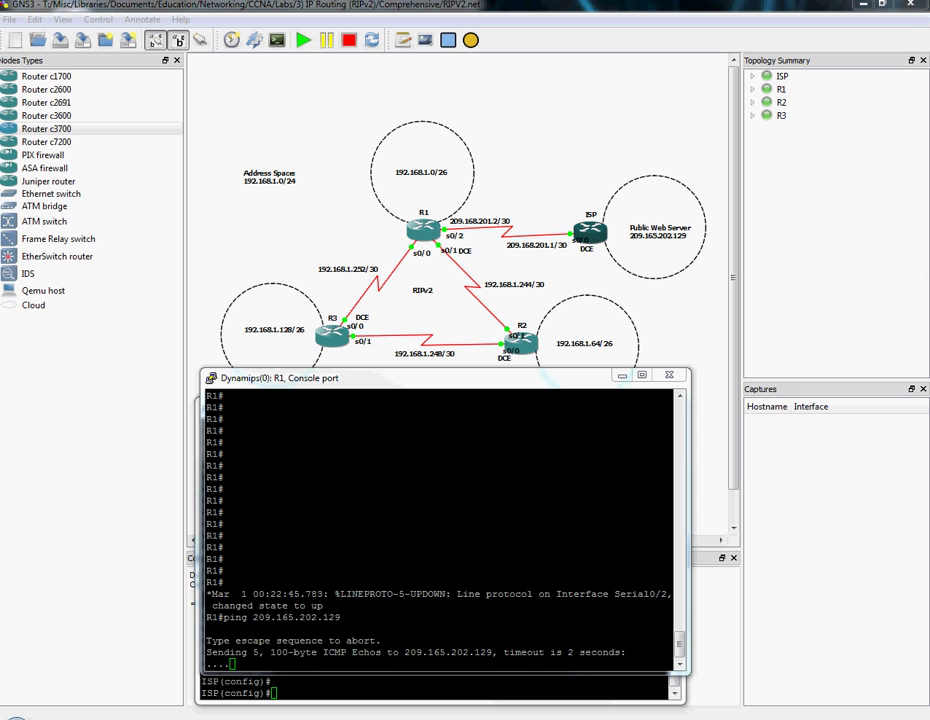
click(558, 464)
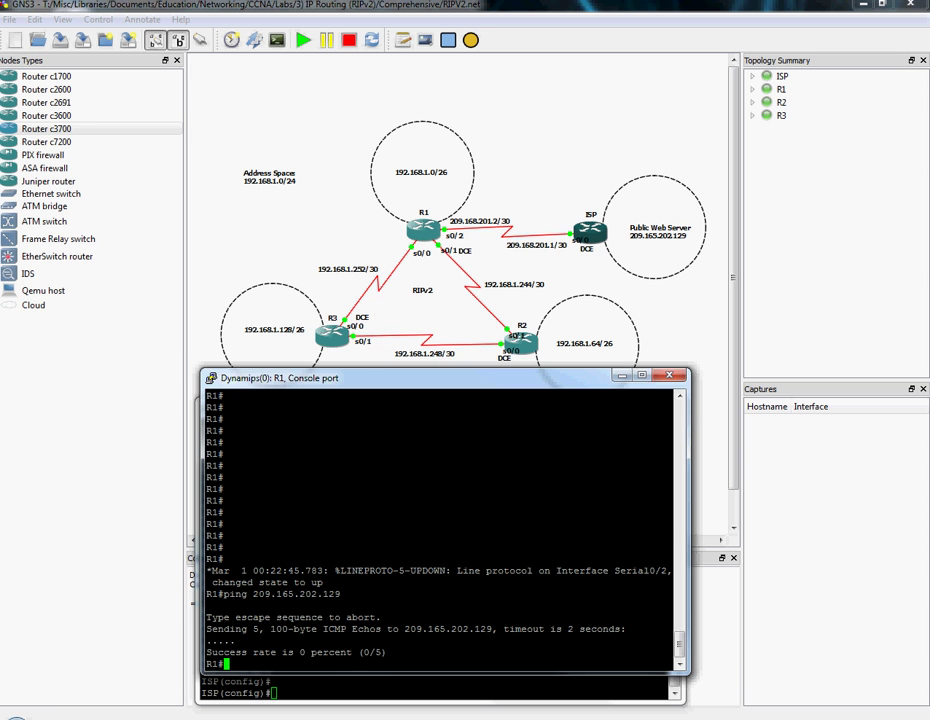
key(alt+Tab)
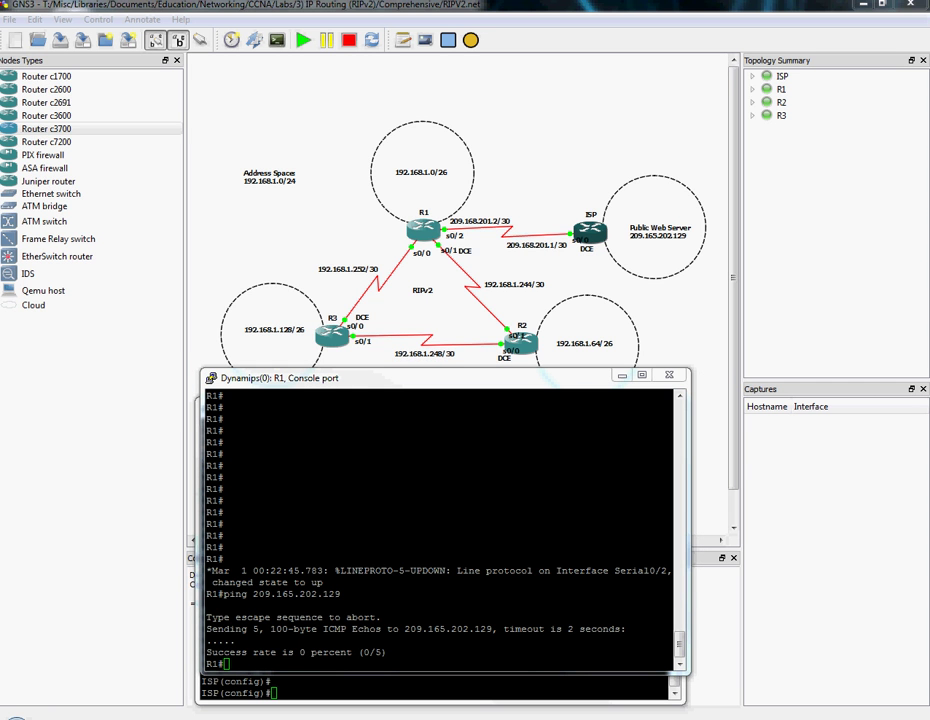
On ISP, add default route 0.0.0.0 0.0.0.0 via 209.168.201.2, then return to R1.
mouse_move(389, 655)
mouse_move(370, 683)
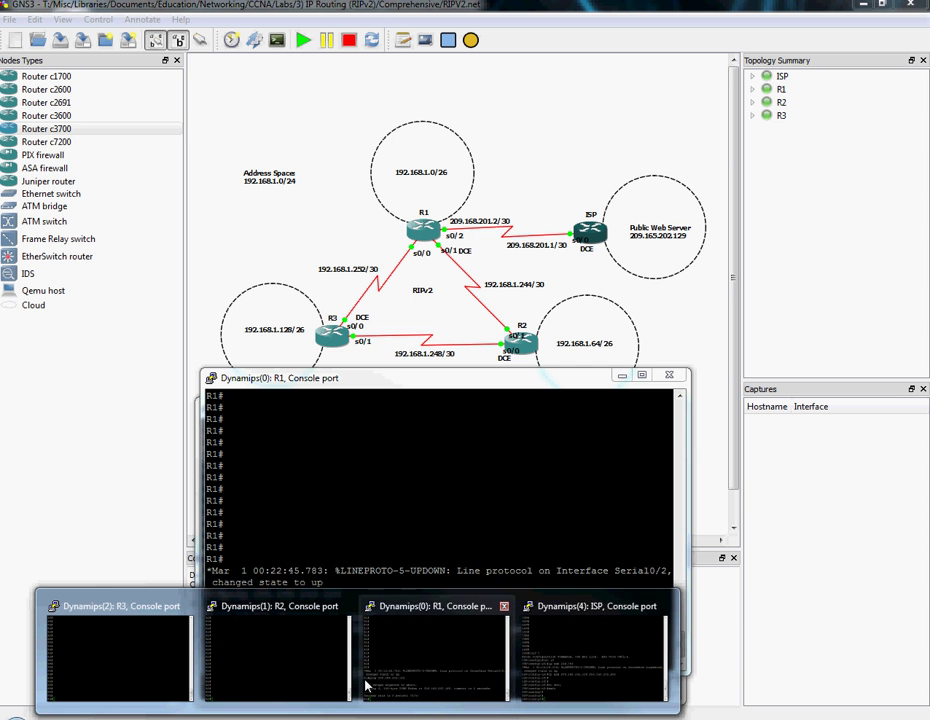
click(588, 660)
key(Return)
key(Return)
key(Return)
key(Return)
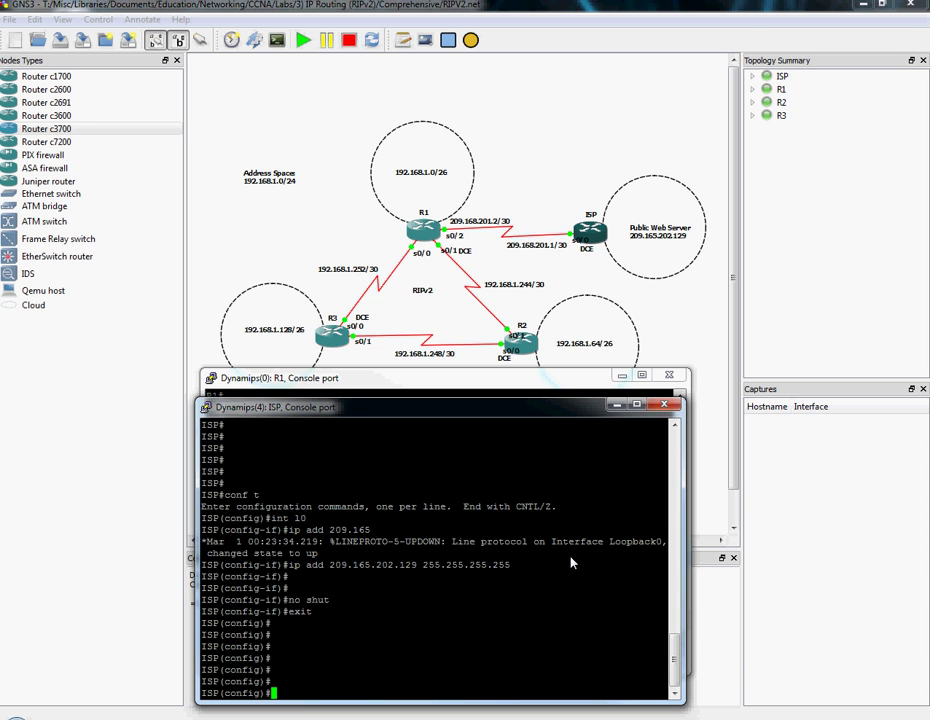
key(Return)
key(Return)
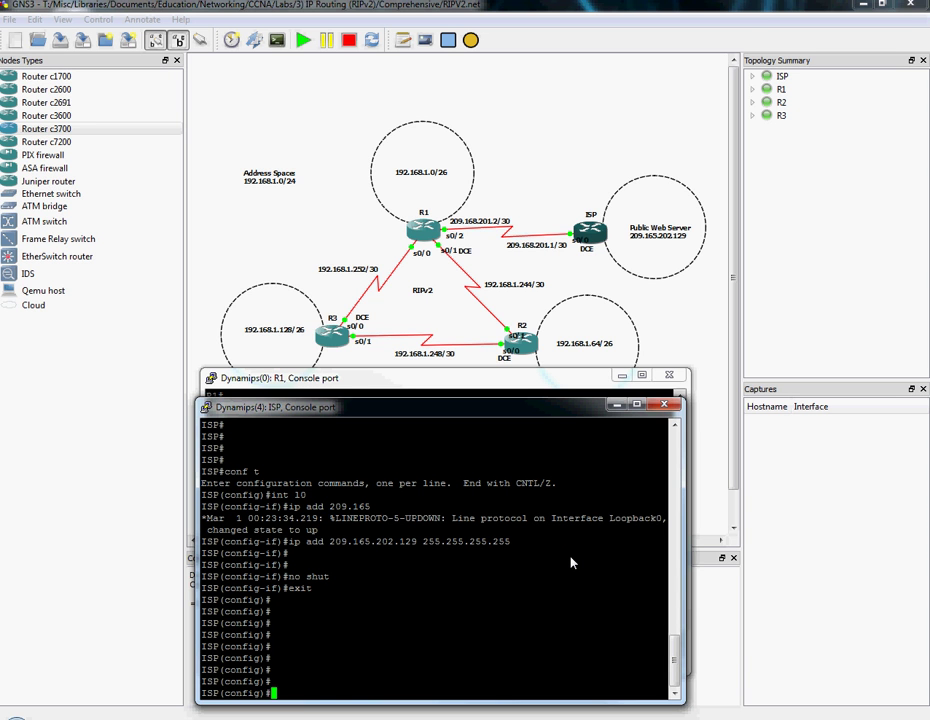
text(ip route 0.0.0.0 0.0.0.0)
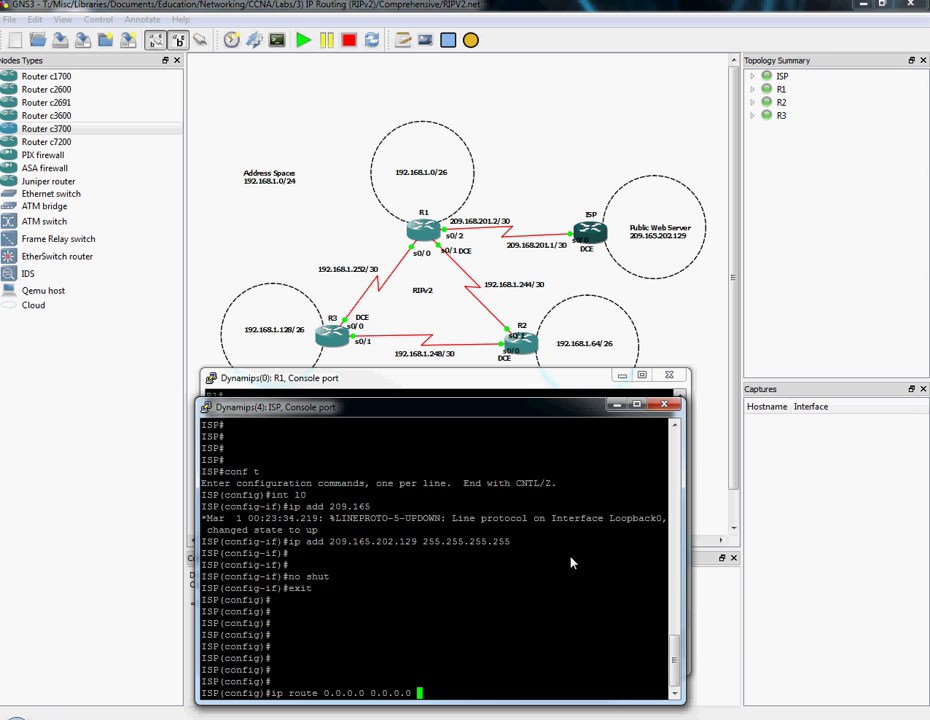
text( 209.168.201.2)
key(Return)
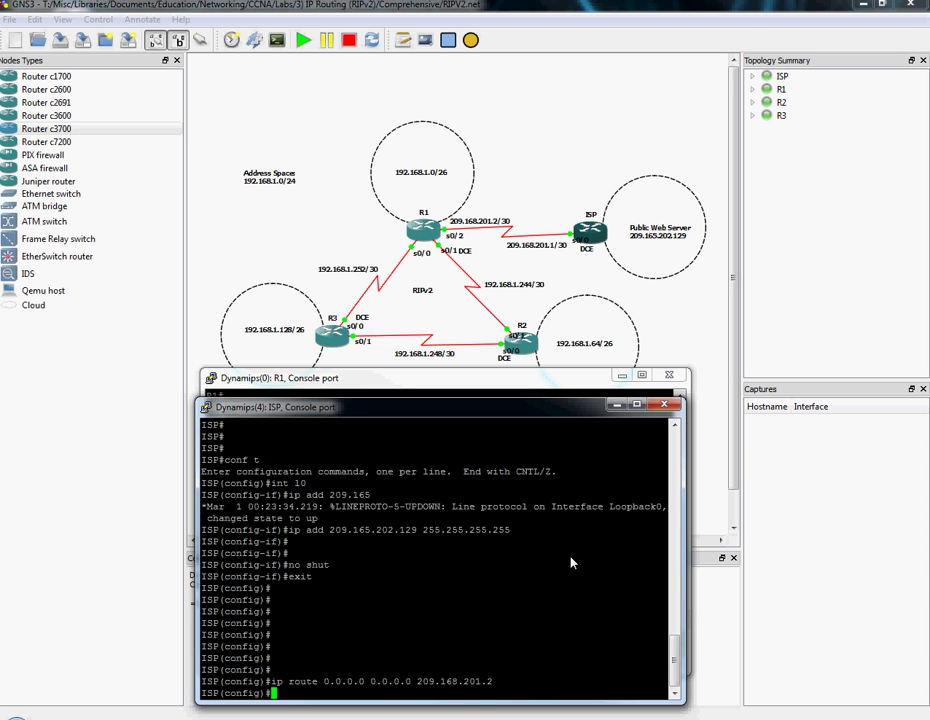
key(alt+Tab)
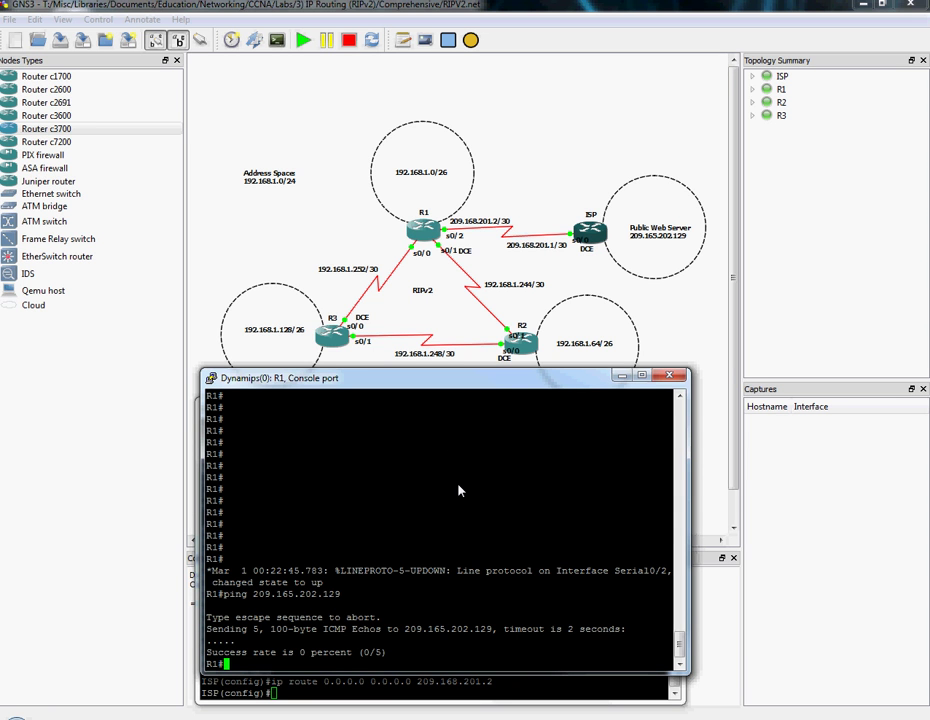
On R1, add static route 209.165.202.129 255.255.255.255 out s0/2 in configuration mode, then exit.
text(ip ro)
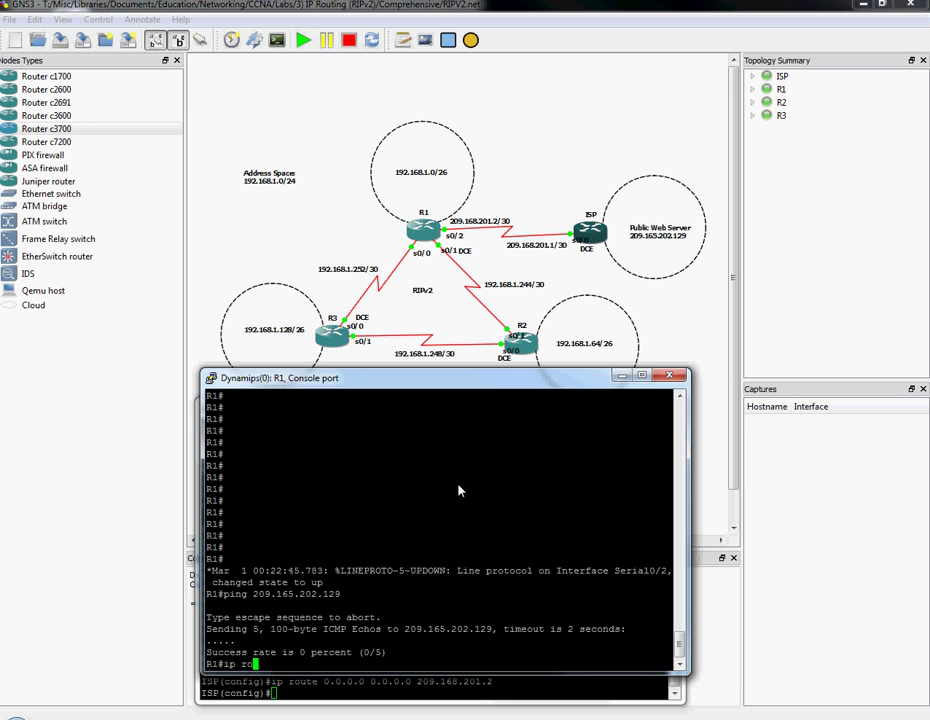
text(ute 209.165.202.129 255.255)
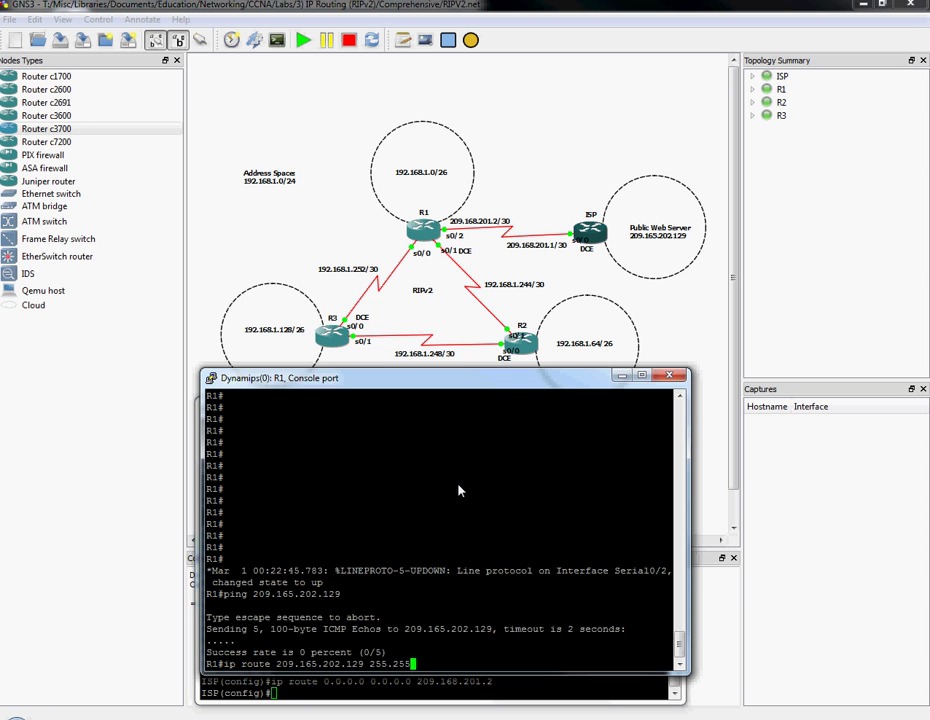
text(.255.255 s0/2)
key(Return)
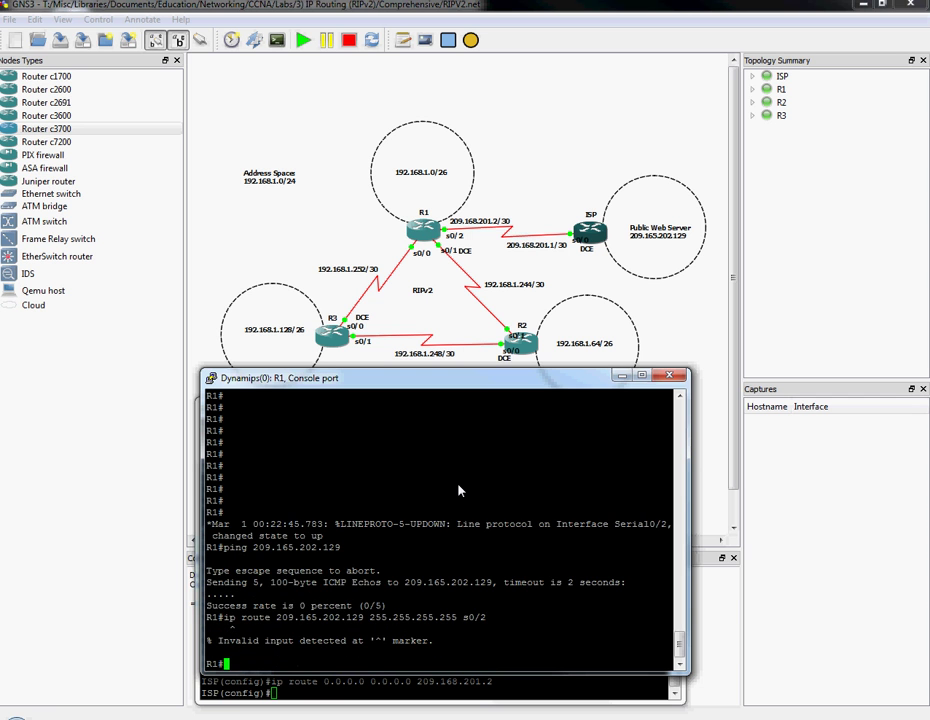
text(conf t)
key(Return)
text(ip route 209.165.202.129 255.255.255.255 s0/2)
key(Return)
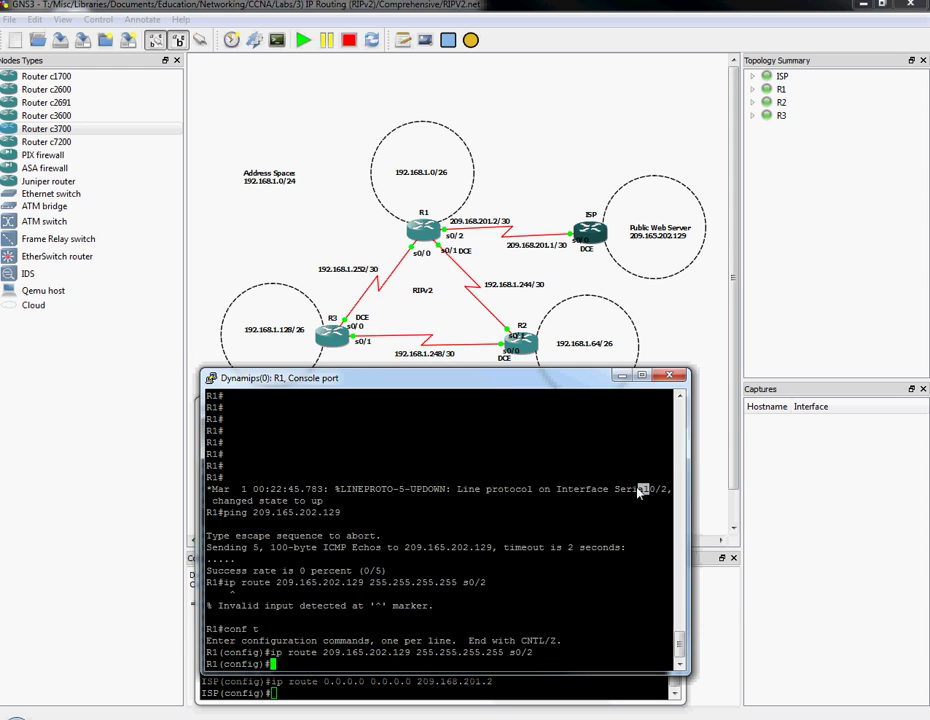
key(ctrl+z)
key(Return)
key(Return)
key(Return)
Ping 209.165.202.129 from R1 successfully, then start entering default-information originate in configuration mode.
text(ping )
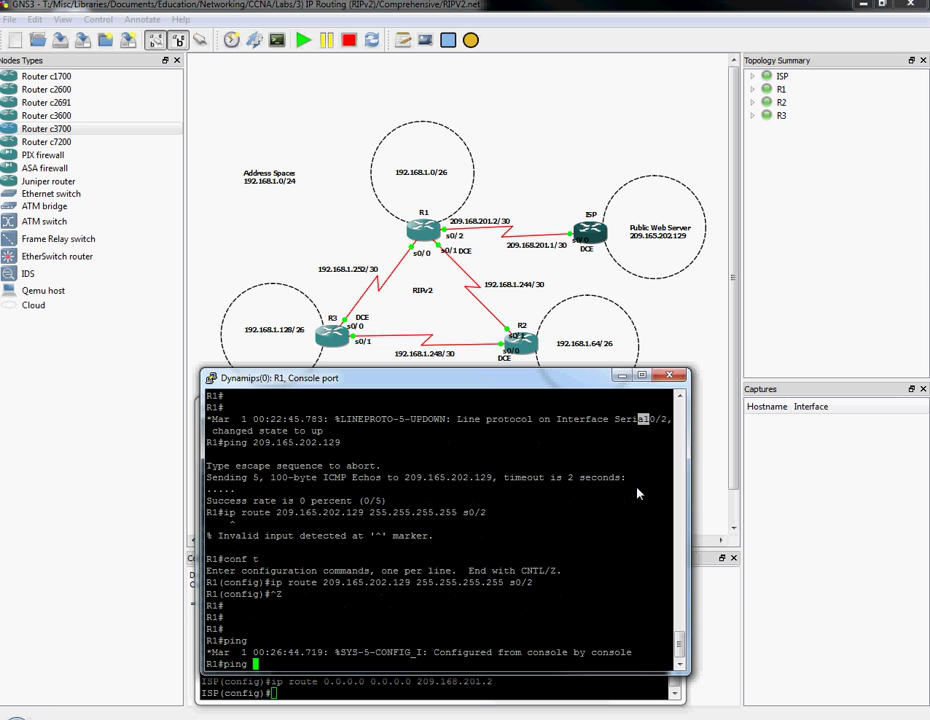
text(209.165.202.129)
key(Return)
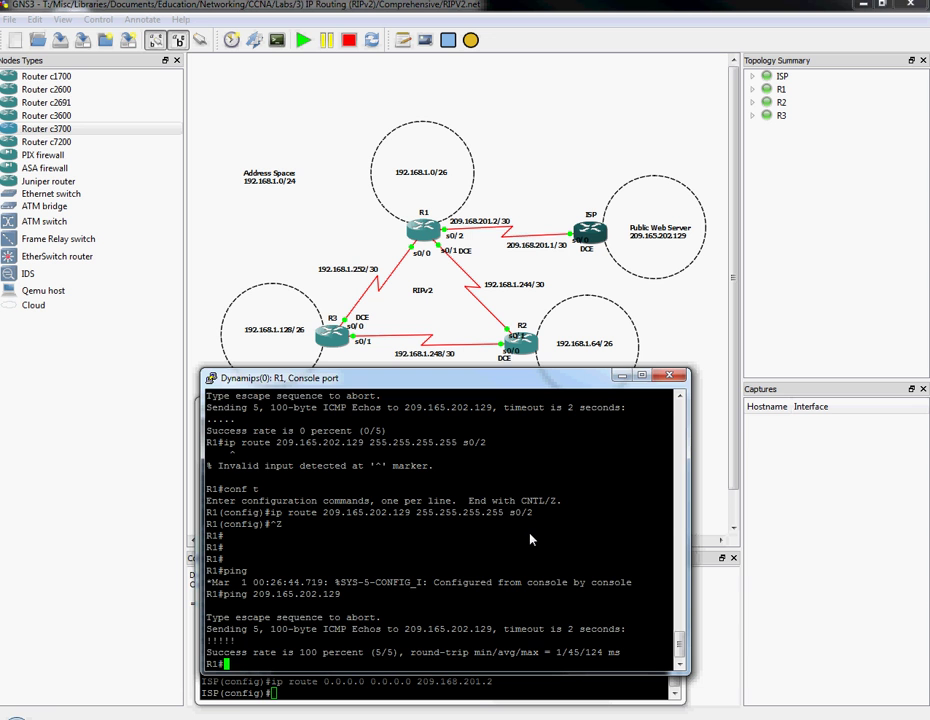
text(conf t)
key(Return)
text(def)
key(Tab)
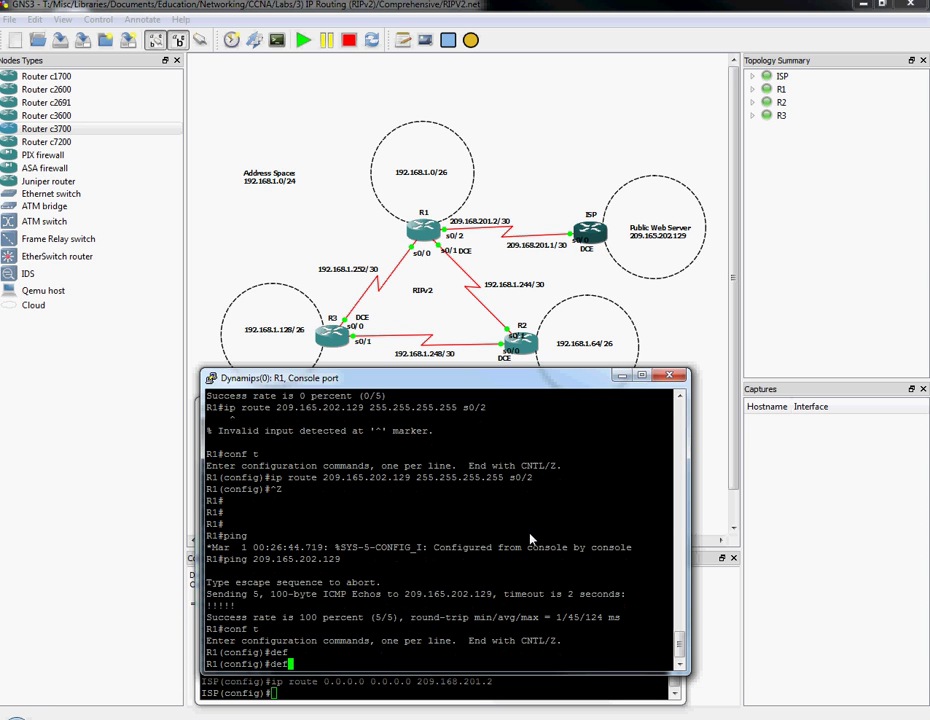
text(ault info)
key(Tab)
text(rmation or)
key(Tab)
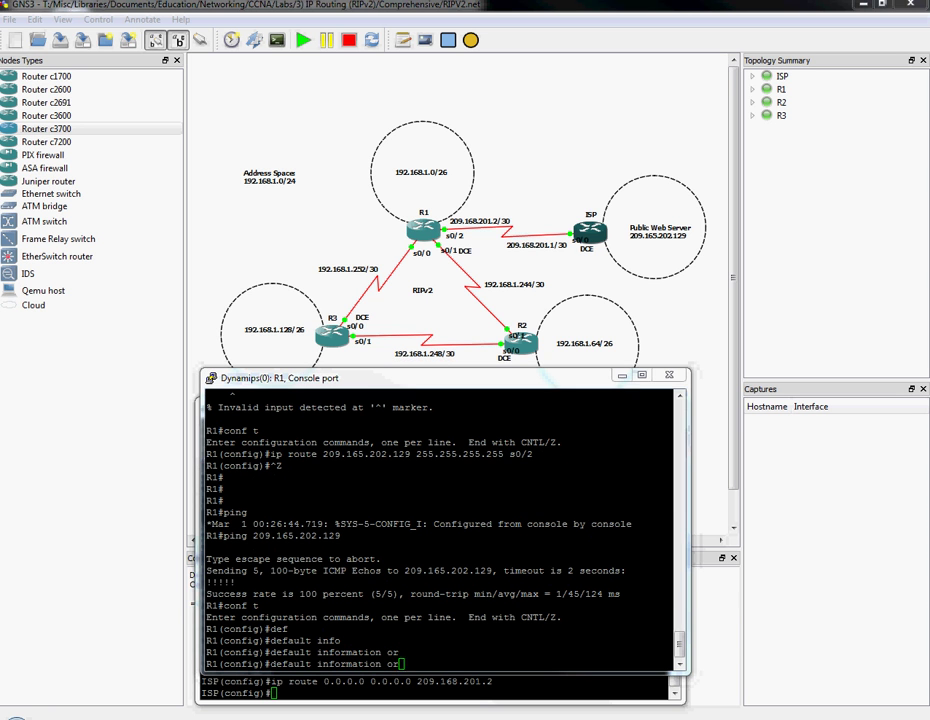